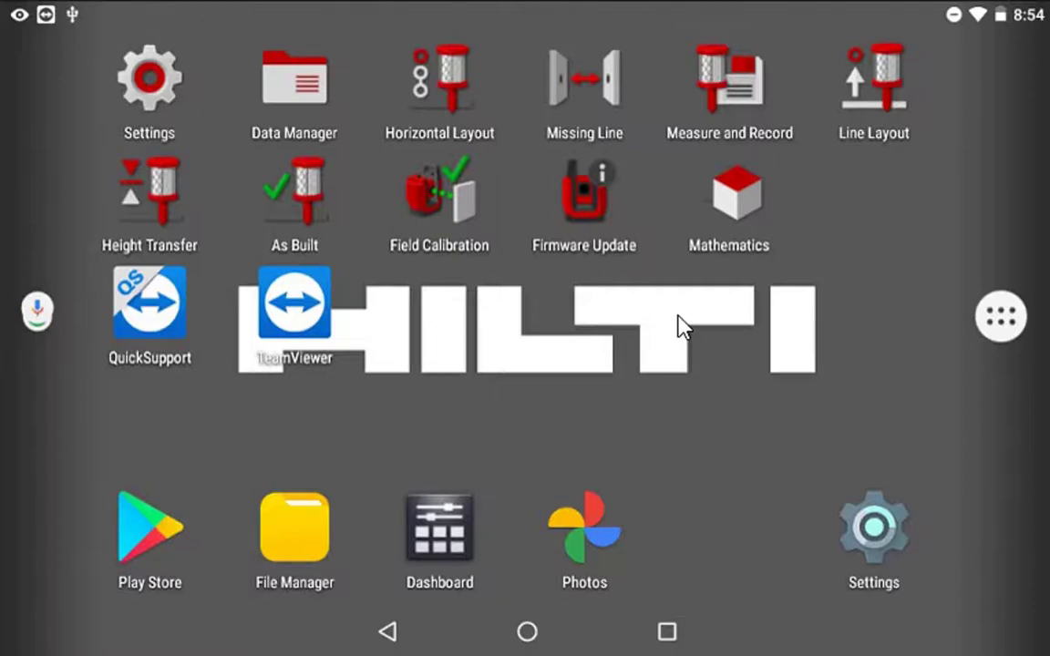
# Launch Data Manager and open the DEMO Mat project's job list.
pyautogui.click(298, 90)
pyautogui.click(296, 102)
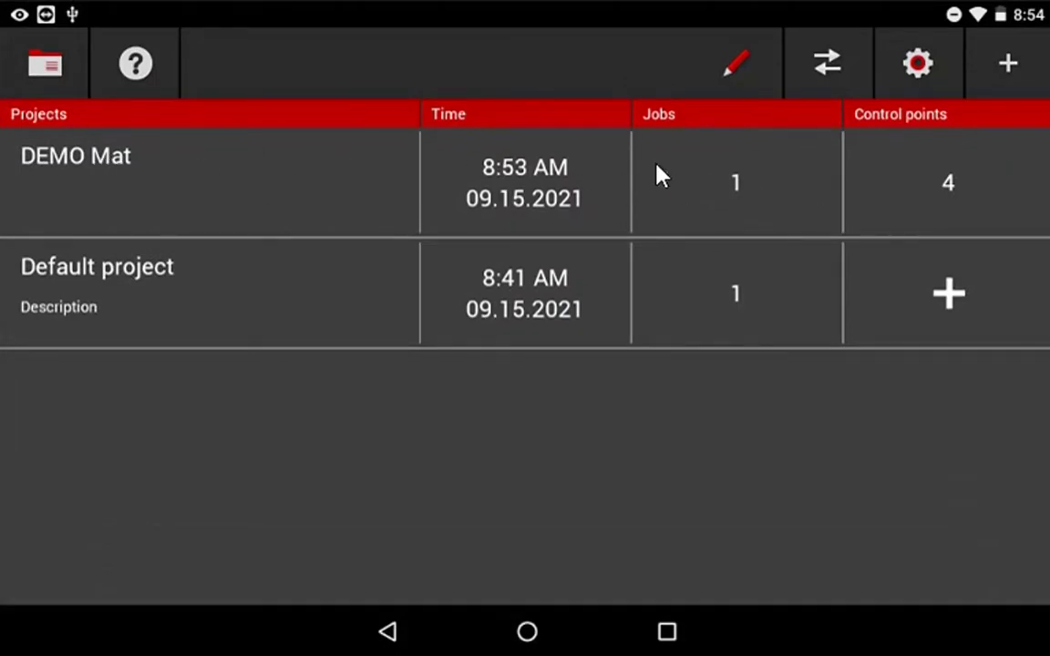
pyautogui.click(129, 207)
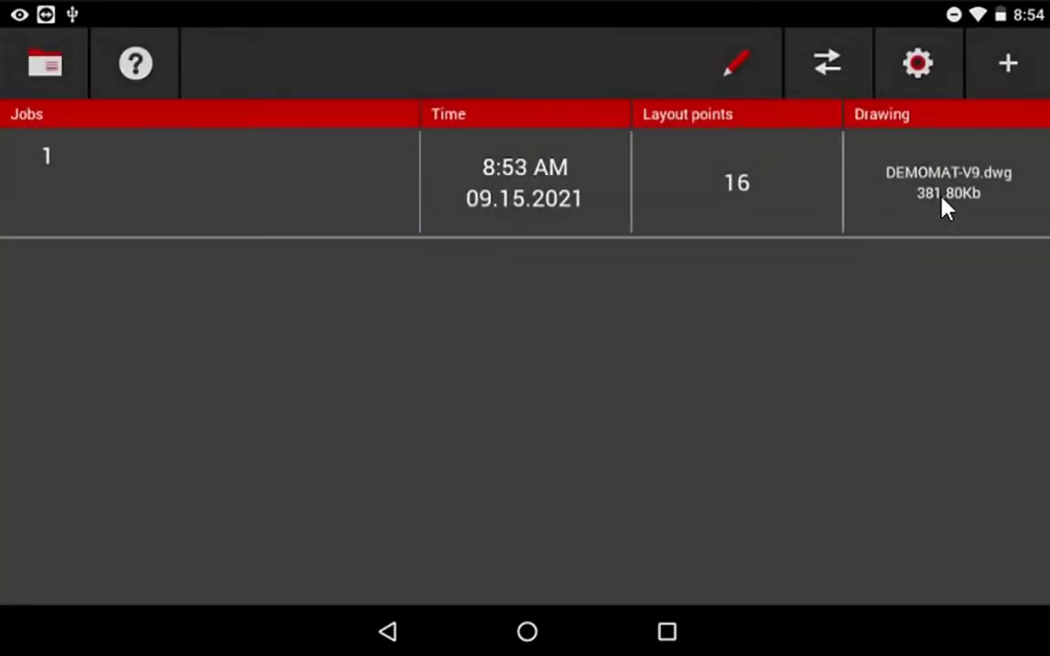
# Open job 1's DEMOMAT-V9.dwg, browse the Draw, Points and COGO tabs, and slide out the side toolbar.
pyautogui.click(203, 184)
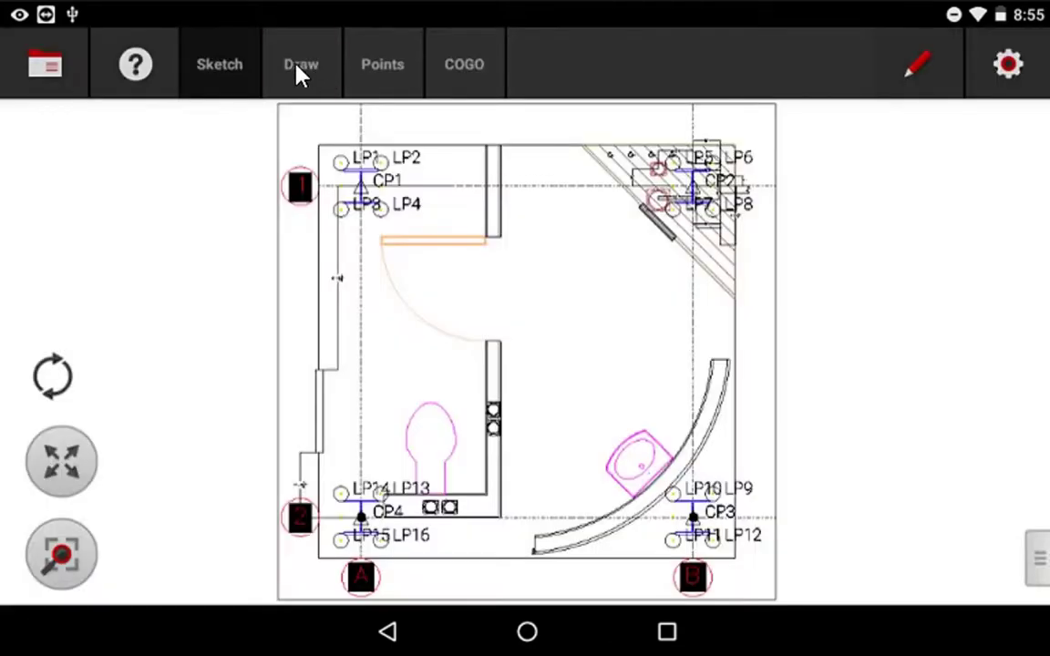
pyautogui.click(303, 73)
pyautogui.click(390, 70)
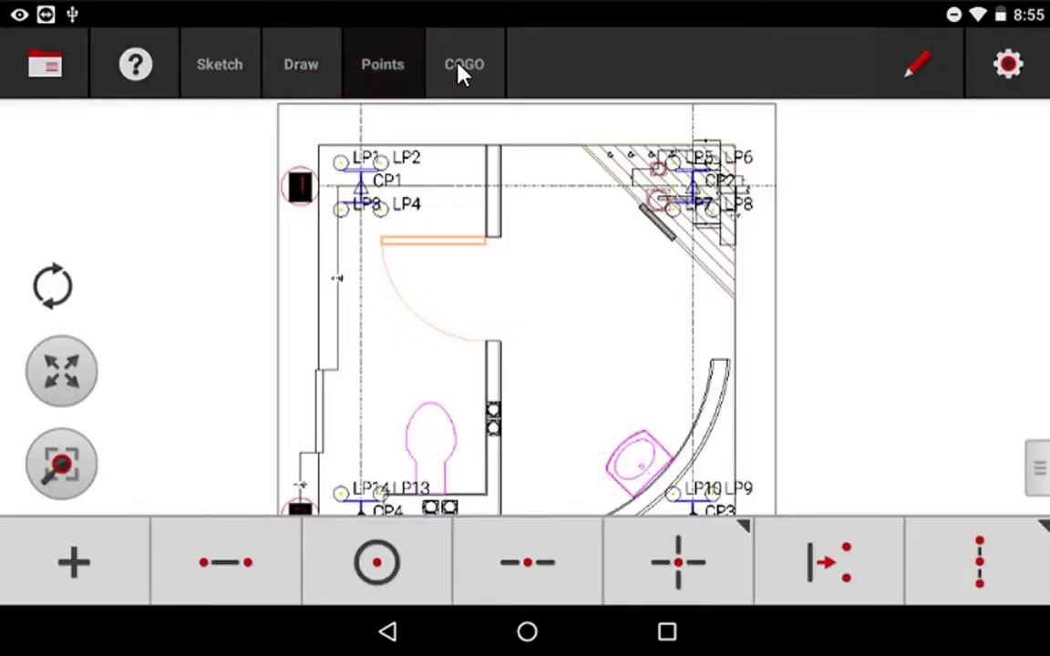
pyautogui.click(461, 70)
pyautogui.click(402, 73)
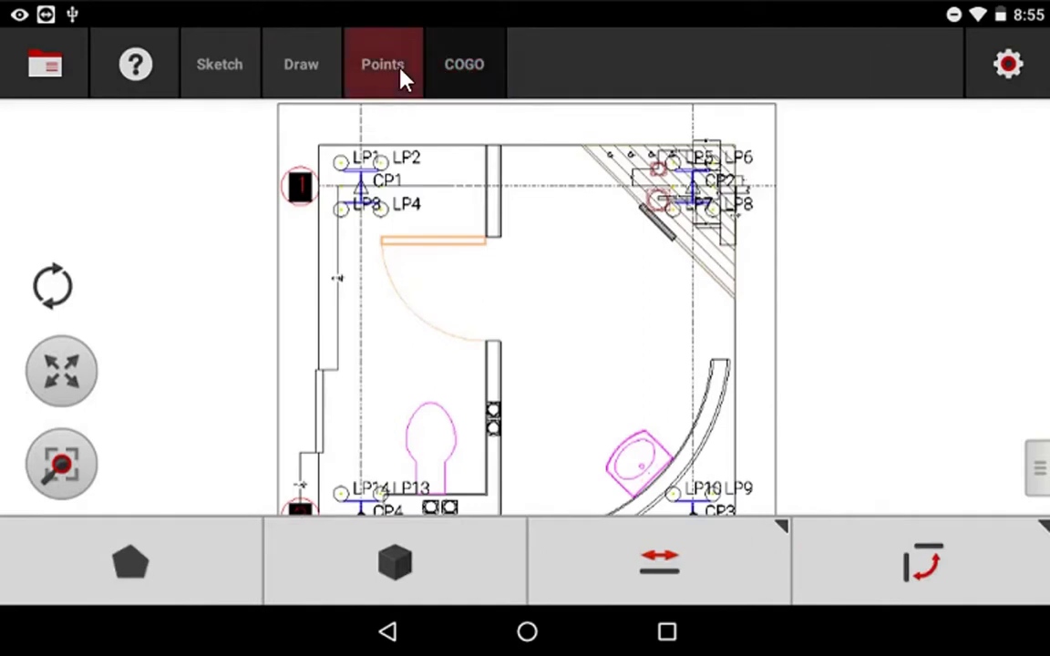
pyautogui.click(304, 69)
pyautogui.click(1038, 469)
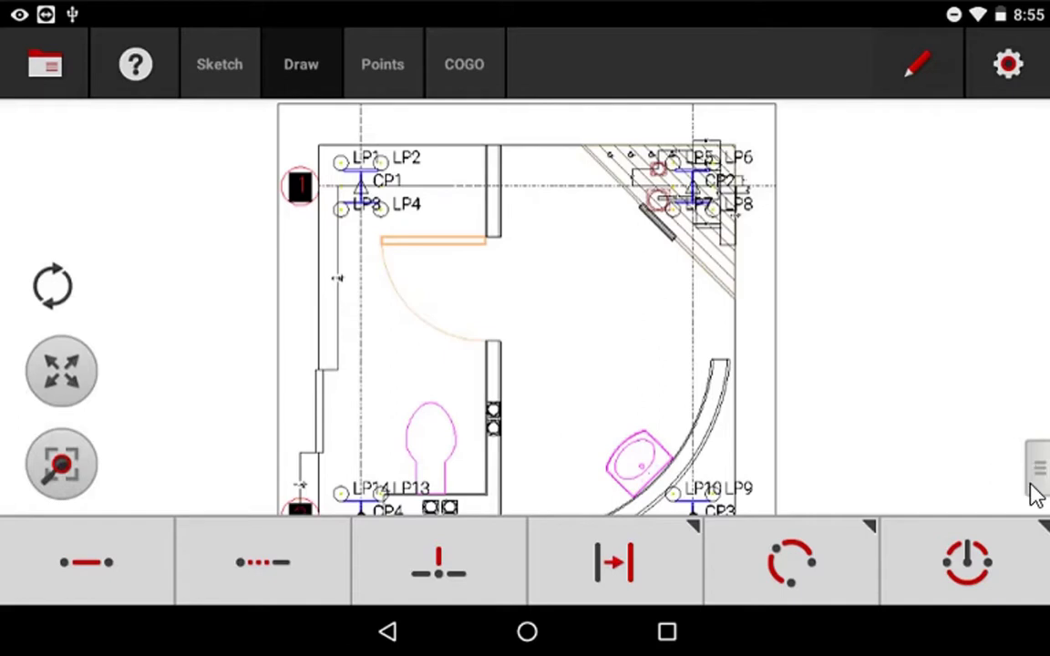
pyautogui.click(1037, 466)
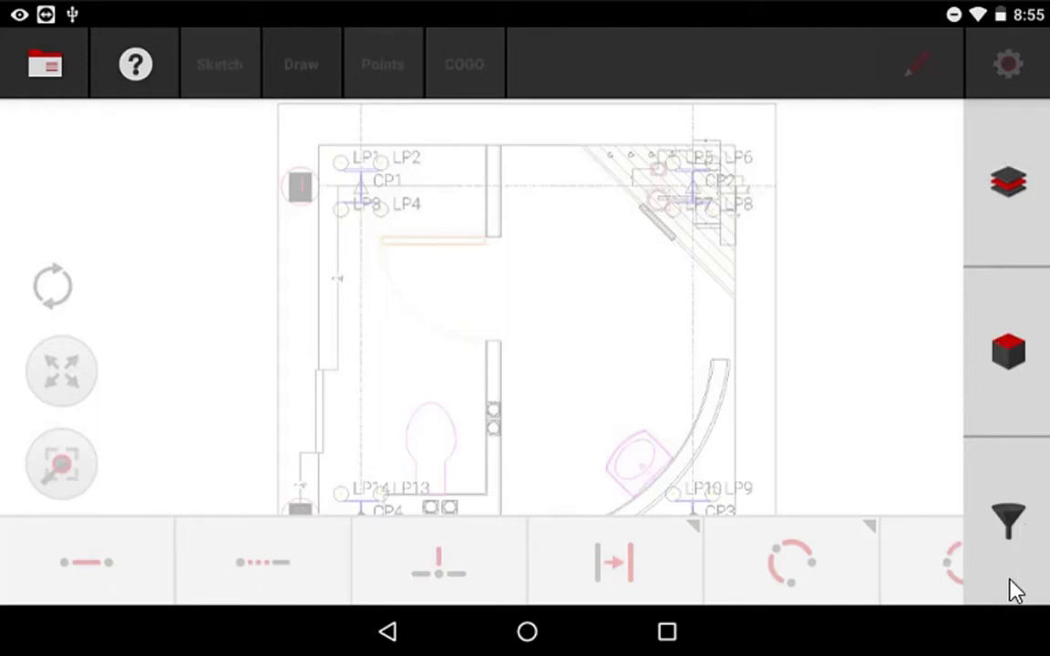
# Hide the S-GRID, S-GRID-IDEN, S-COLS, A-DETL-MBND, A-FLOR and A-DOOR layers, then return to the plan.
pyautogui.click(1010, 185)
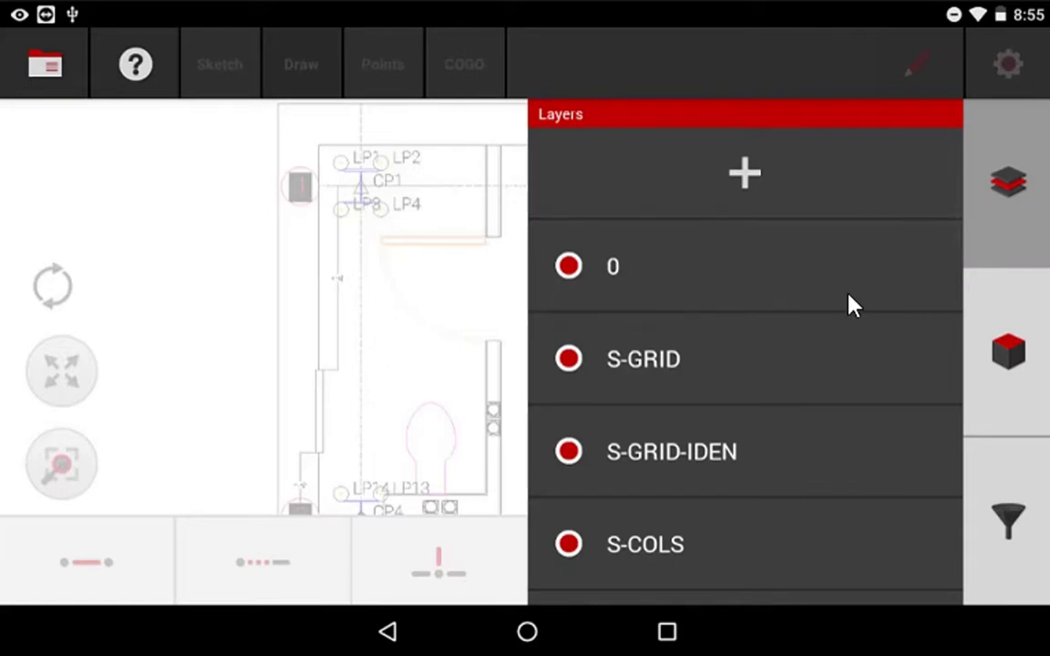
pyautogui.scroll(-15, 850, 305)
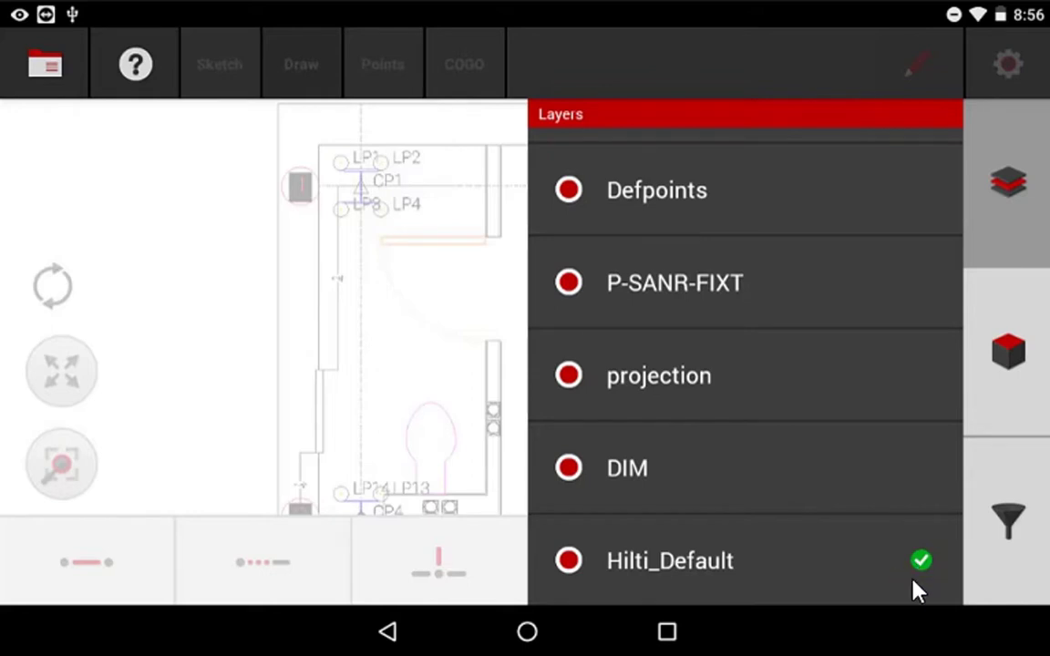
pyautogui.scroll(15, 818, 191)
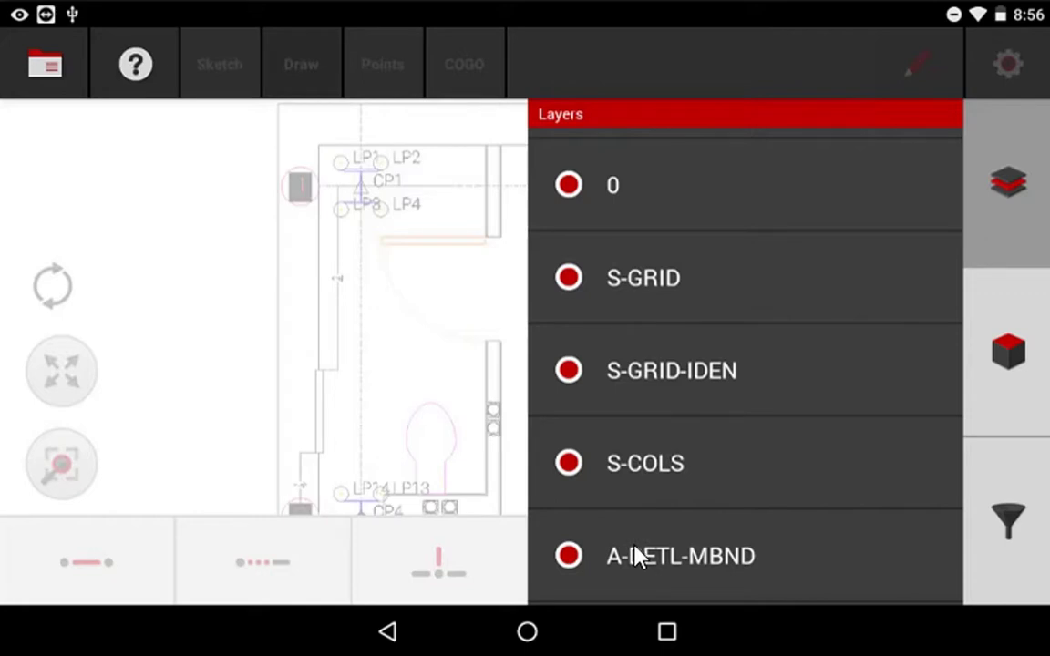
pyautogui.click(568, 278)
pyautogui.click(568, 371)
pyautogui.click(569, 464)
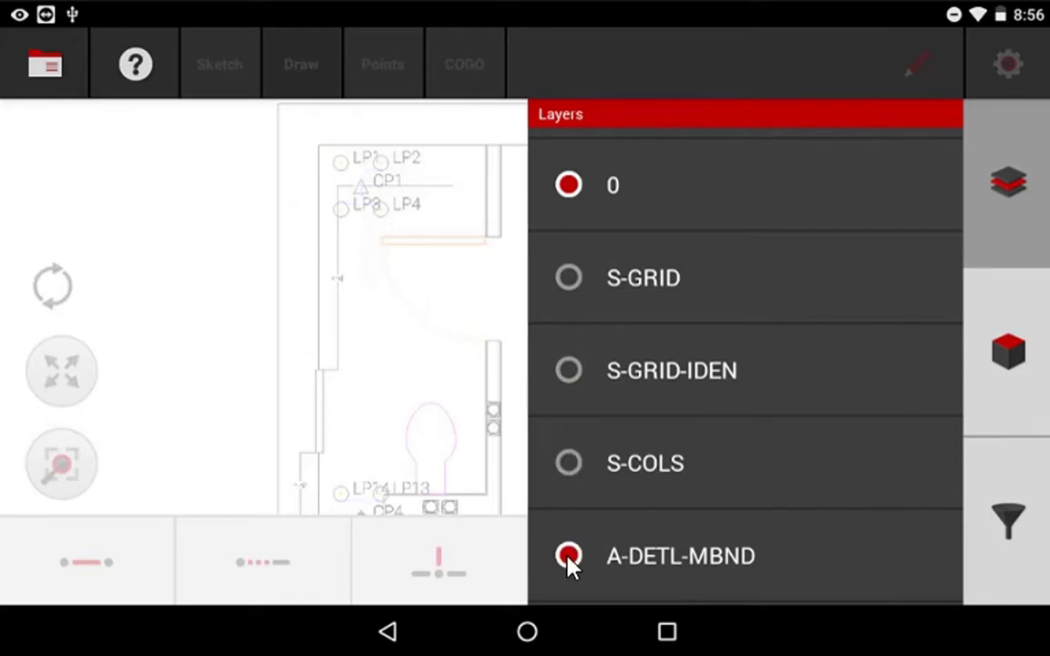
pyautogui.click(568, 557)
pyautogui.scroll(-3, 729, 424)
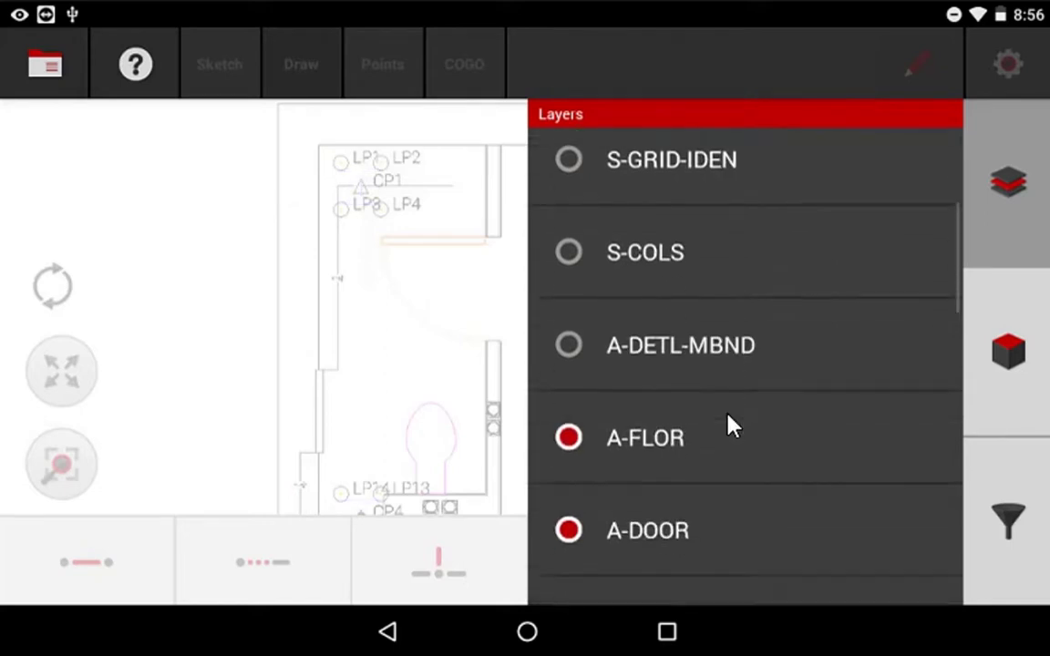
pyautogui.click(566, 317)
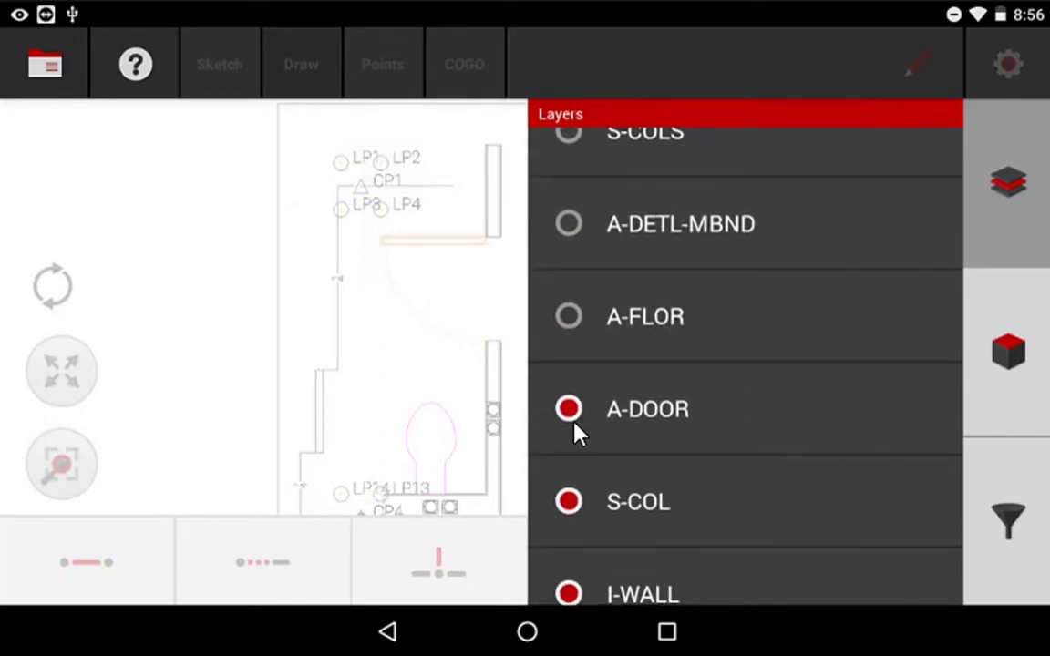
pyautogui.click(569, 412)
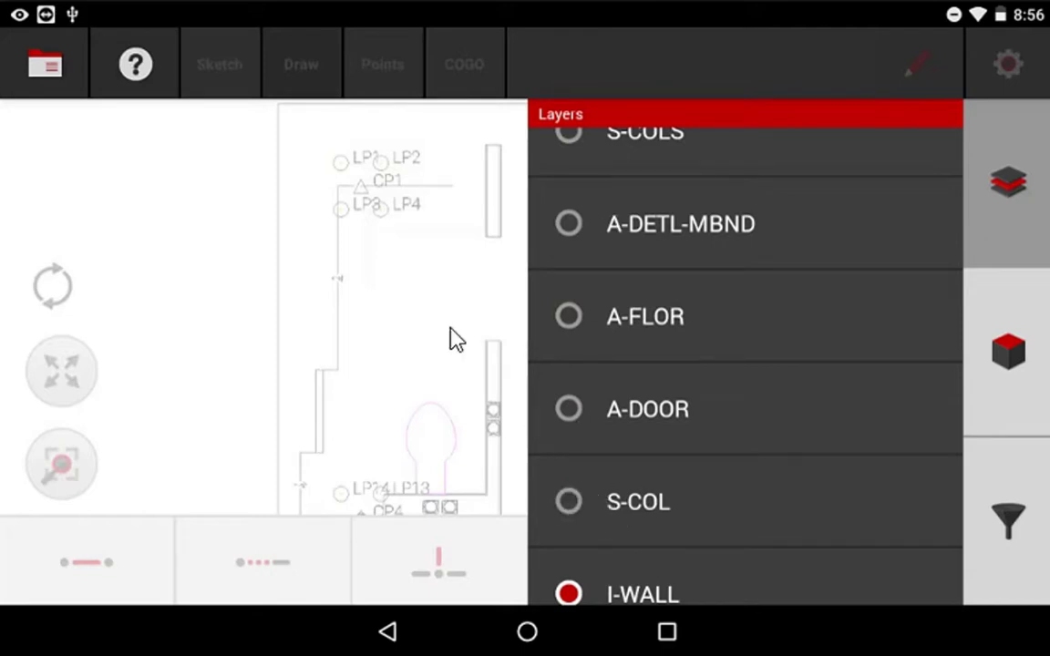
pyautogui.click(472, 307)
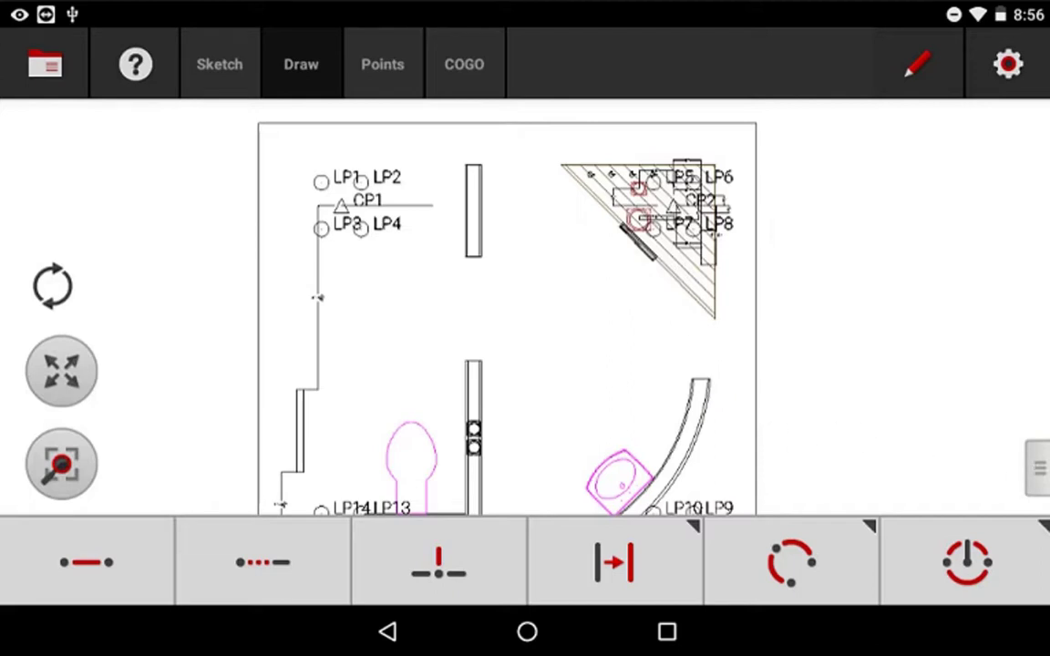
# Reopen the layer list with all layers on and reveal S-GRID's rename and delete buttons.
pyautogui.click(1037, 468)
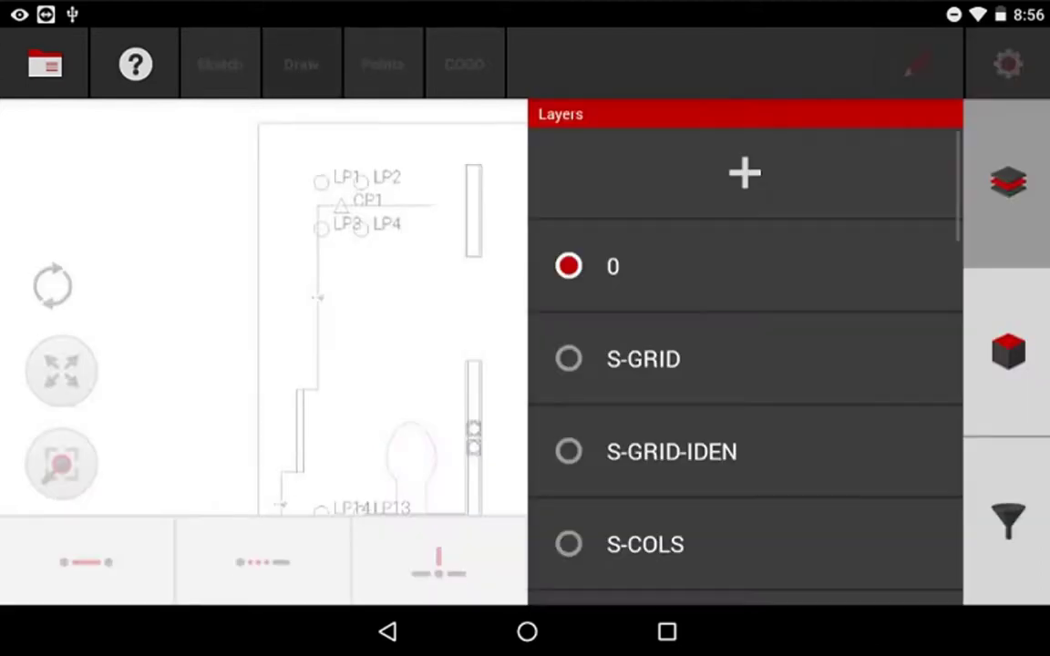
pyautogui.scroll(-2, 813, 344)
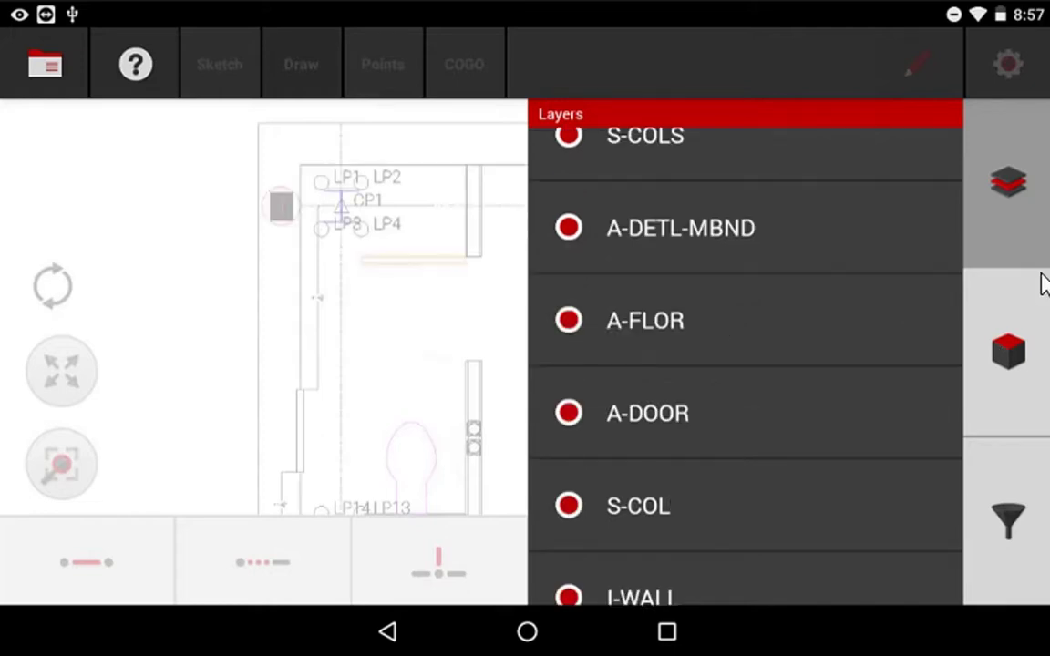
pyautogui.scroll(3, 745, 364)
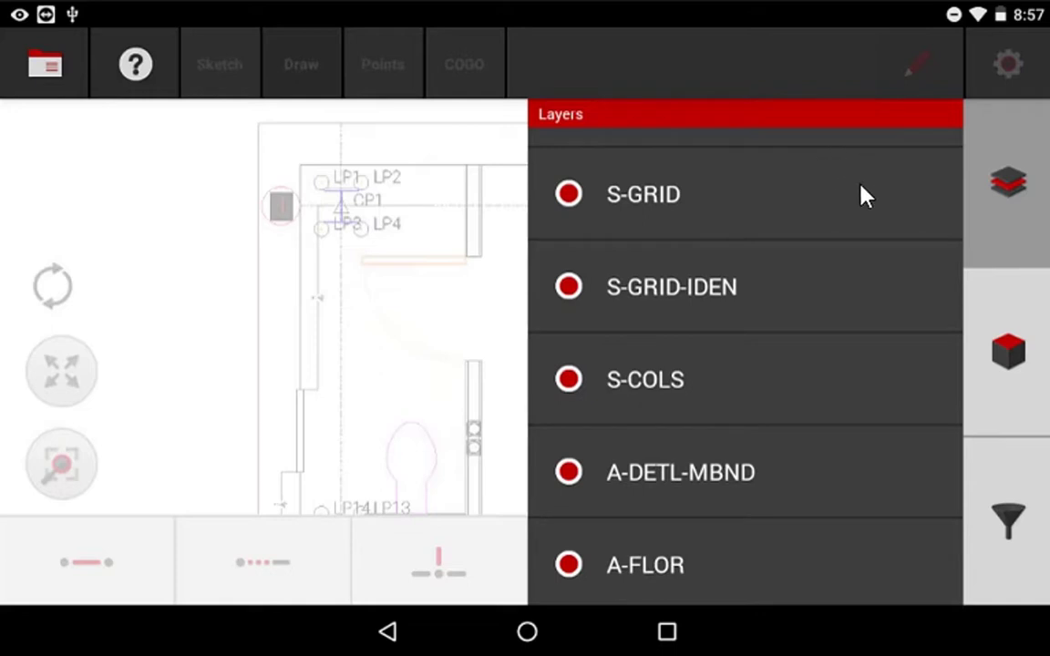
pyautogui.moveTo(864, 196)
pyautogui.mouseDown()
pyautogui.moveTo(686, 216)
pyautogui.moveTo(474, 214)
pyautogui.mouseUp()
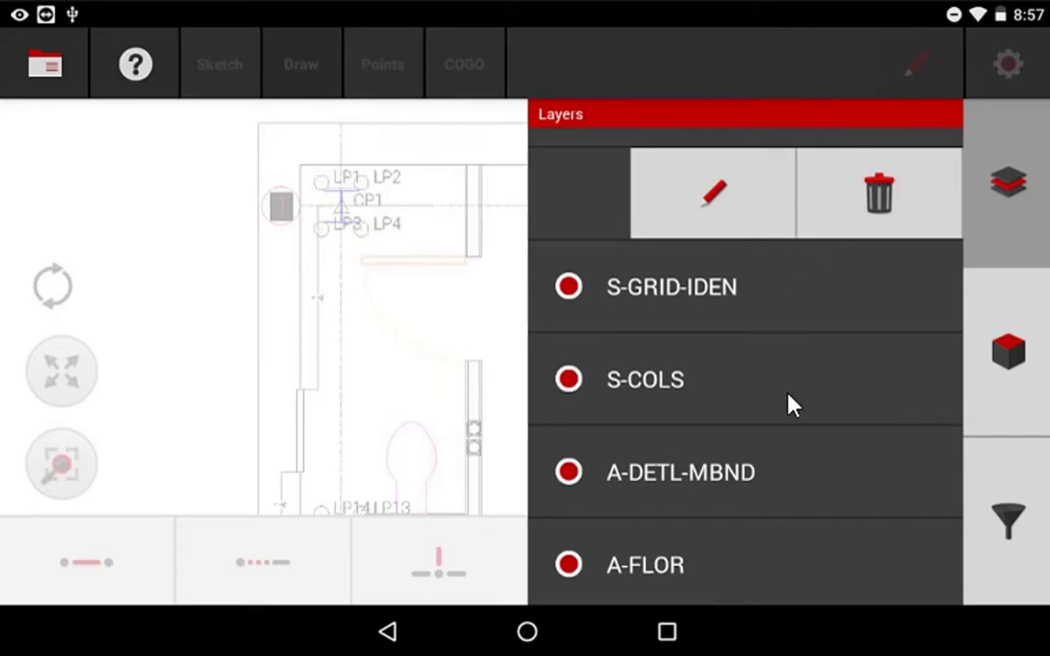
pyautogui.click(877, 206)
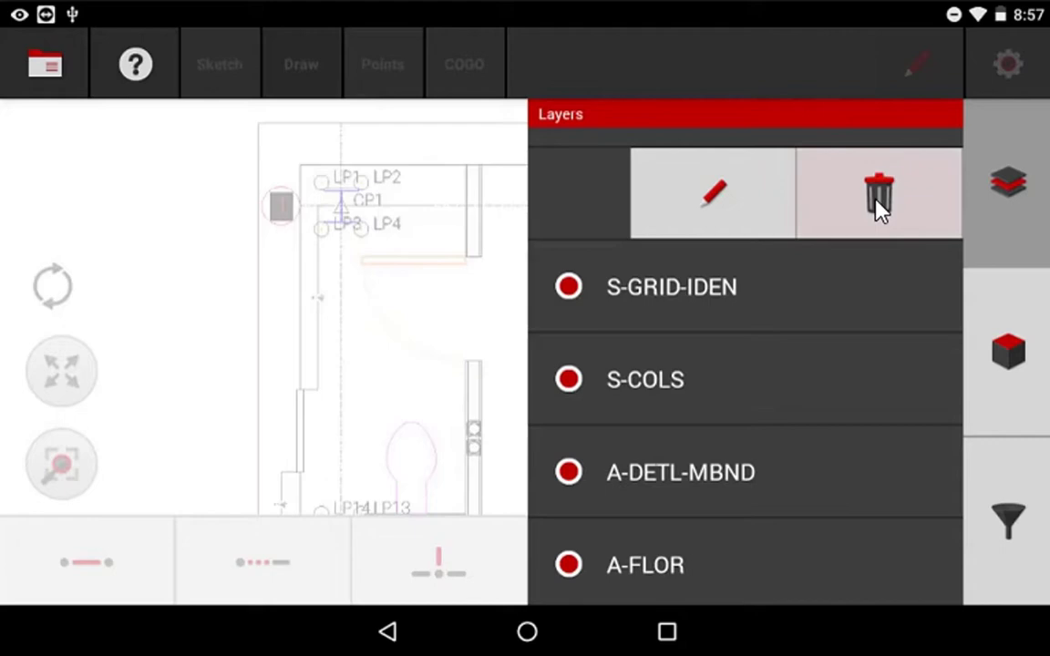
pyautogui.click(406, 339)
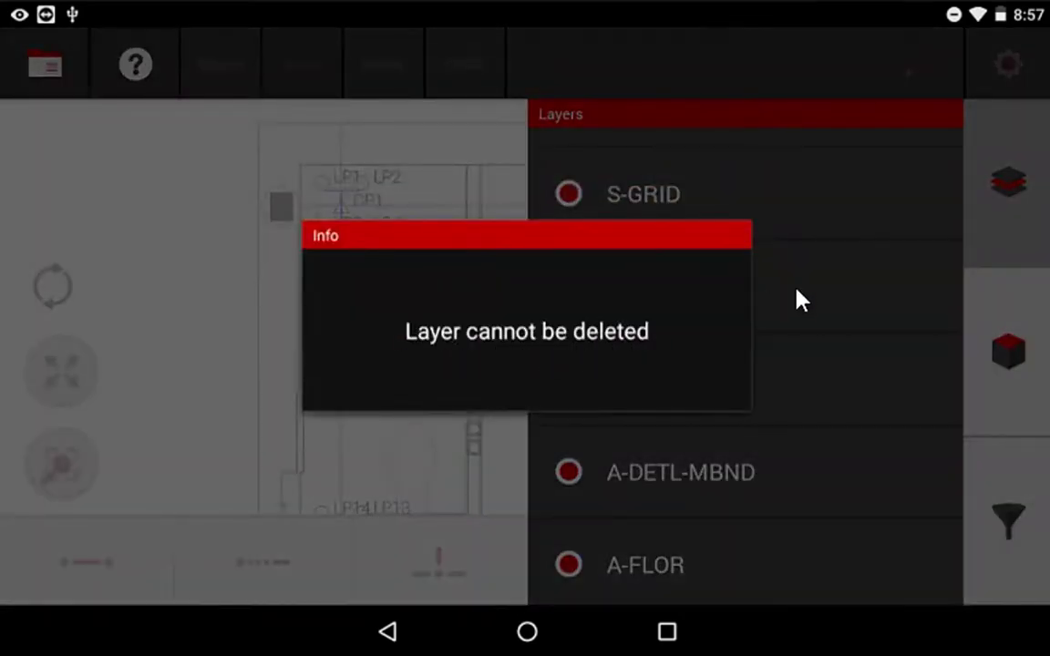
pyautogui.click(851, 286)
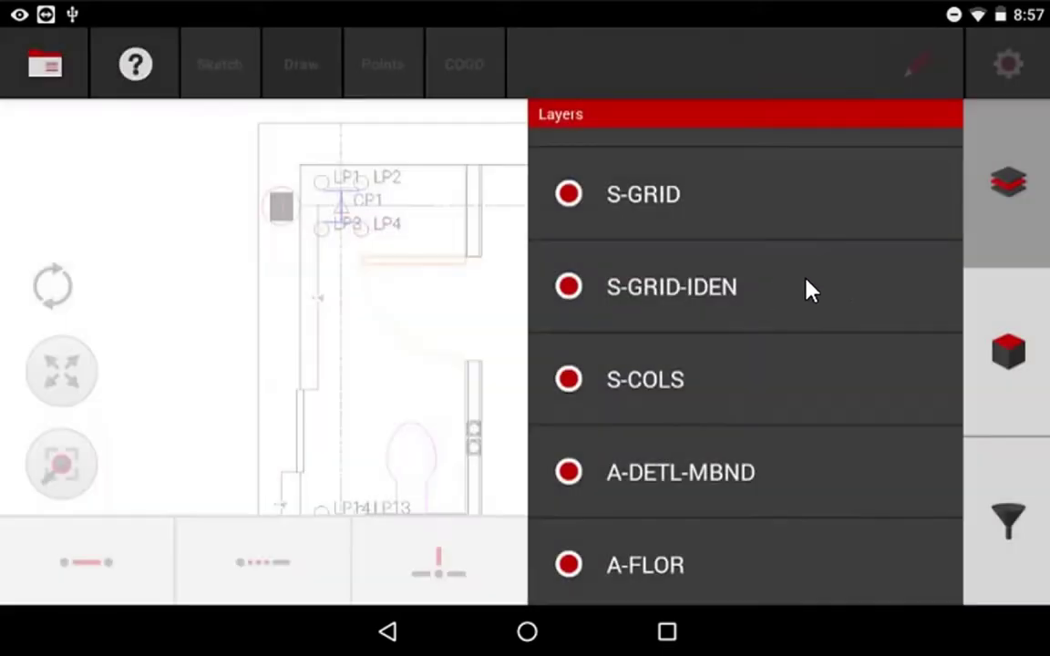
pyautogui.click(653, 298)
pyautogui.click(645, 321)
pyautogui.moveTo(779, 295); pyautogui.dragTo(471, 293)
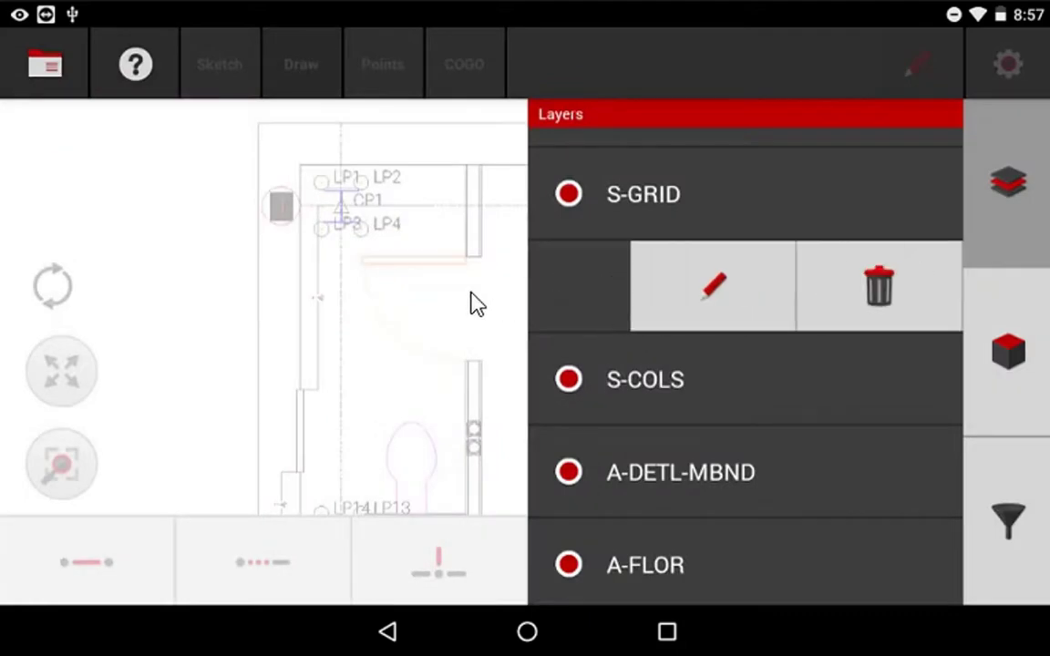
pyautogui.click(710, 288)
pyautogui.click(501, 256)
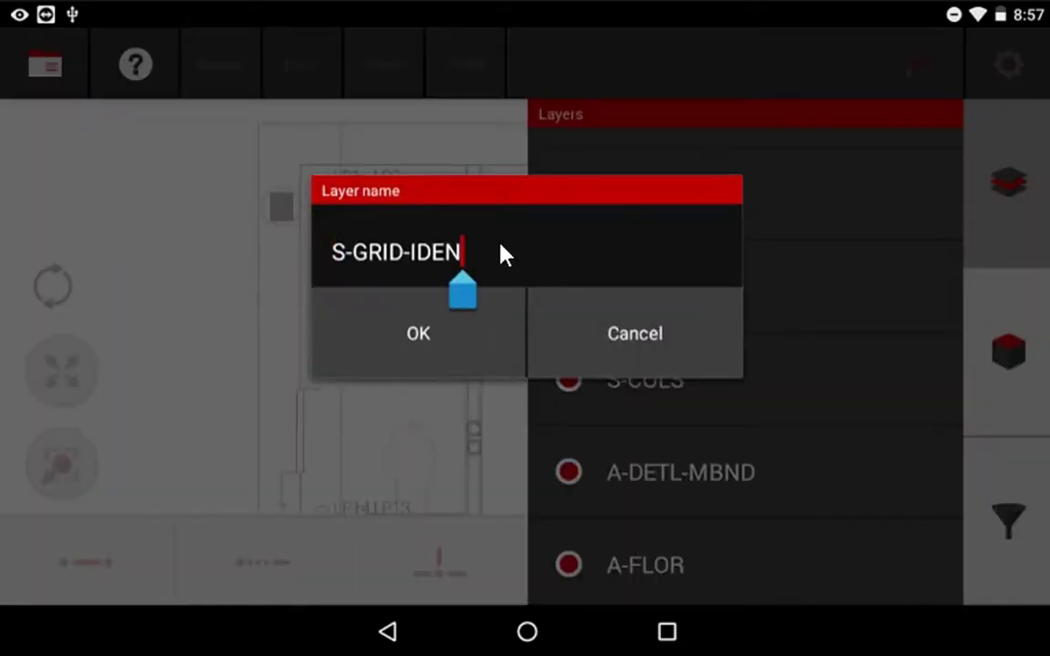
pyautogui.write('22')
pyautogui.click(459, 223)
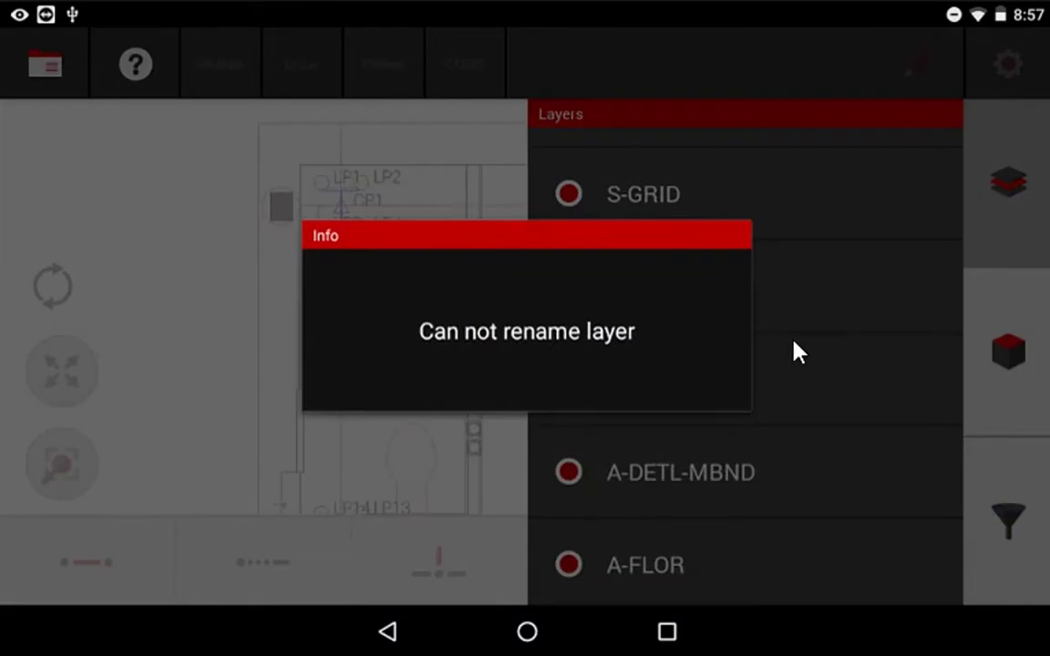
pyautogui.click(911, 331)
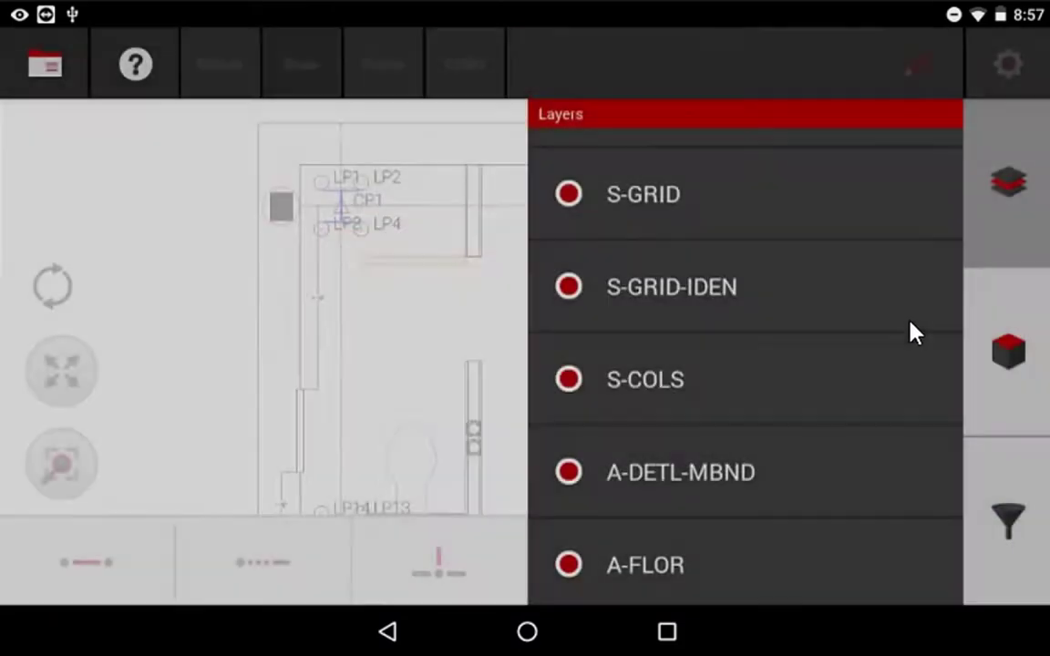
pyautogui.scroll(3, 914, 331)
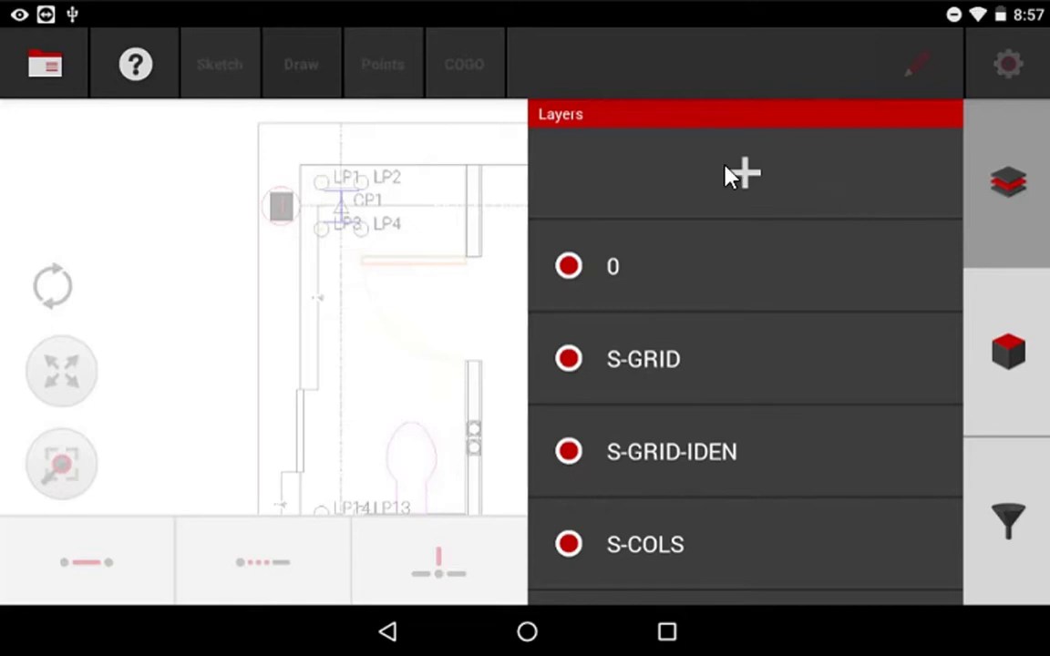
# Create a layer named 'point 2' and check it appears as the active layer.
pyautogui.click(743, 178)
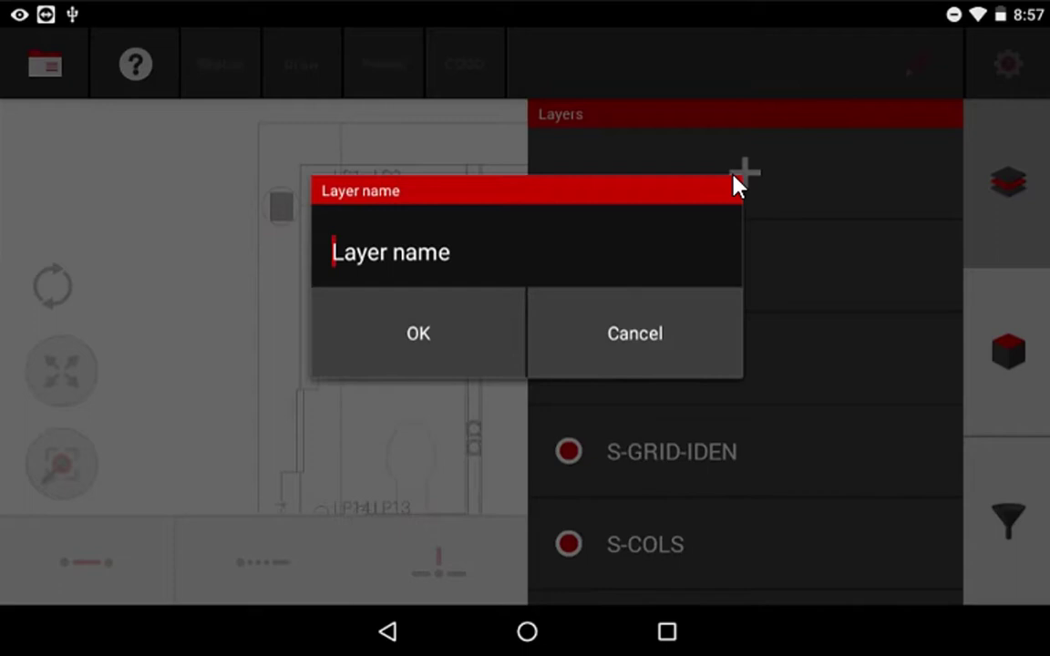
pyautogui.write('point 2')
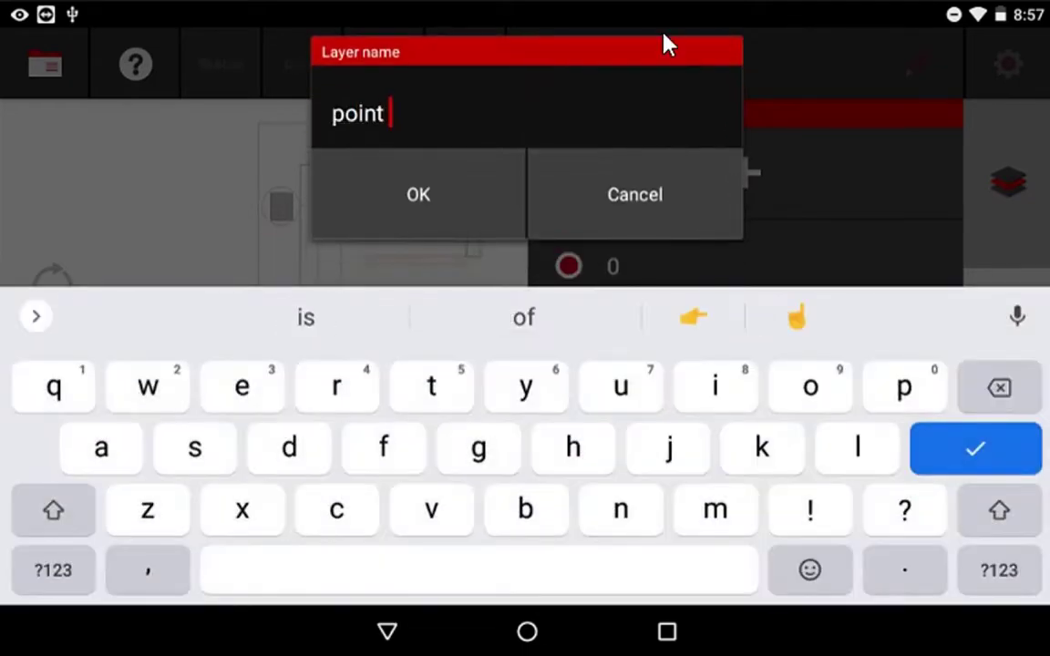
pyautogui.click(434, 204)
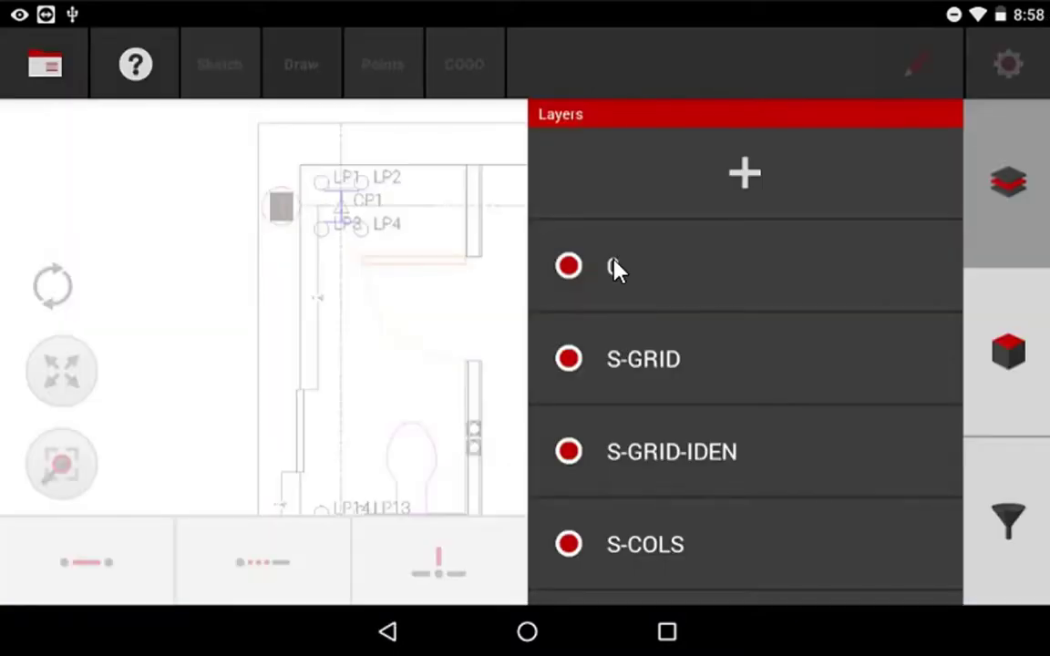
pyautogui.scroll(-10, 616, 269)
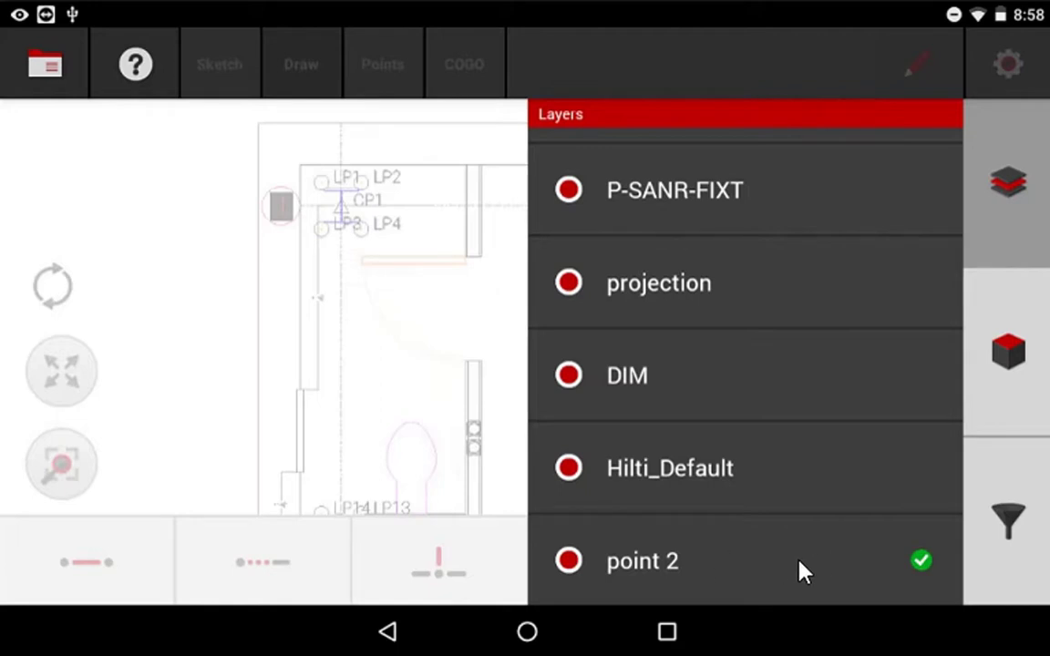
# Import layout points from the plan into point 2, adding LP18 and LP20 at the top corners.
pyautogui.click(205, 269)
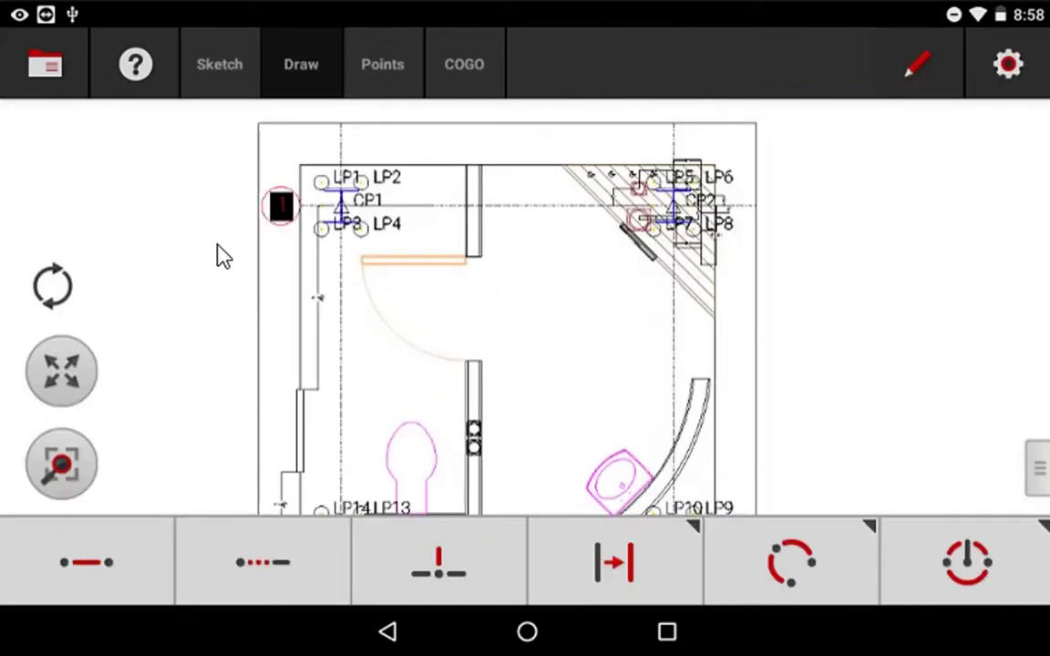
pyautogui.click(388, 64)
pyautogui.click(226, 562)
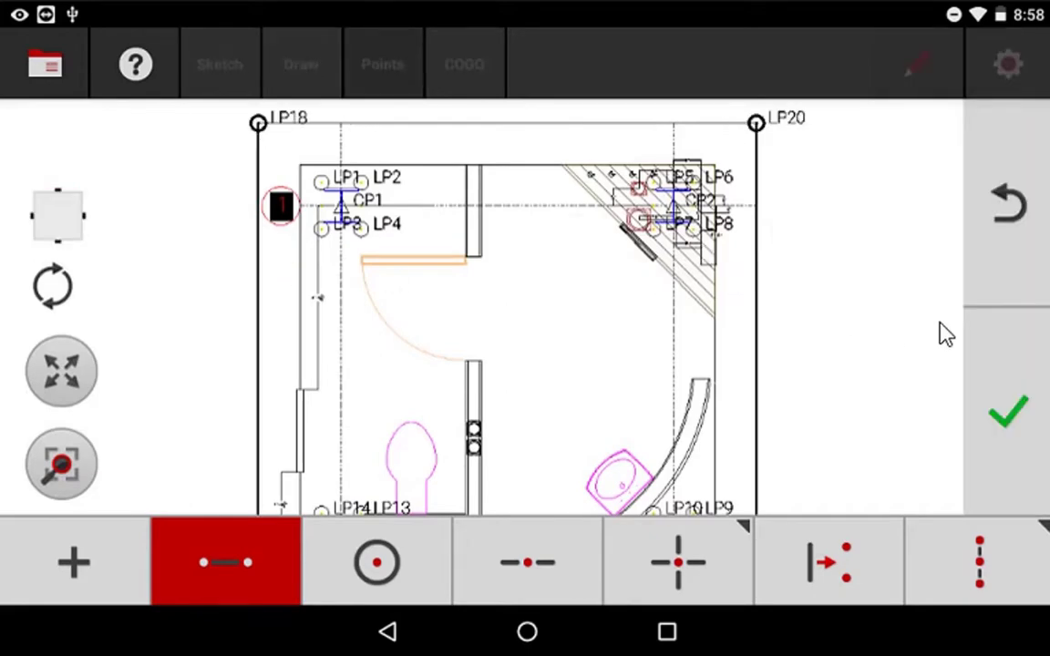
pyautogui.moveTo(874, 267)
pyautogui.mouseDown()
pyautogui.moveTo(874, 210)
pyautogui.moveTo(857, 285)
pyautogui.mouseUp()
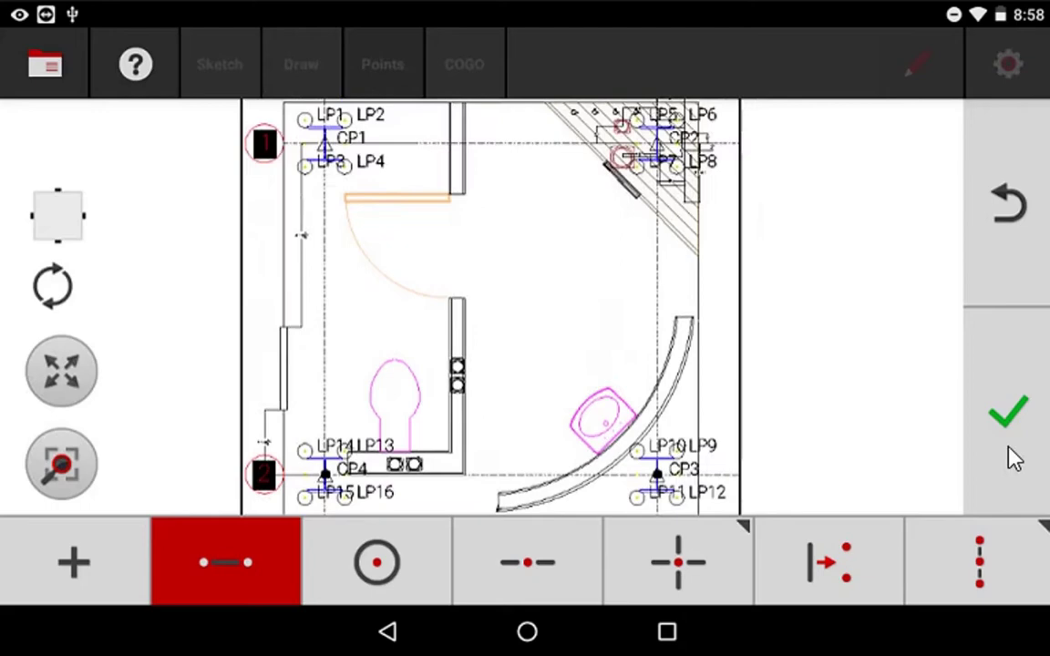
pyautogui.click(1006, 413)
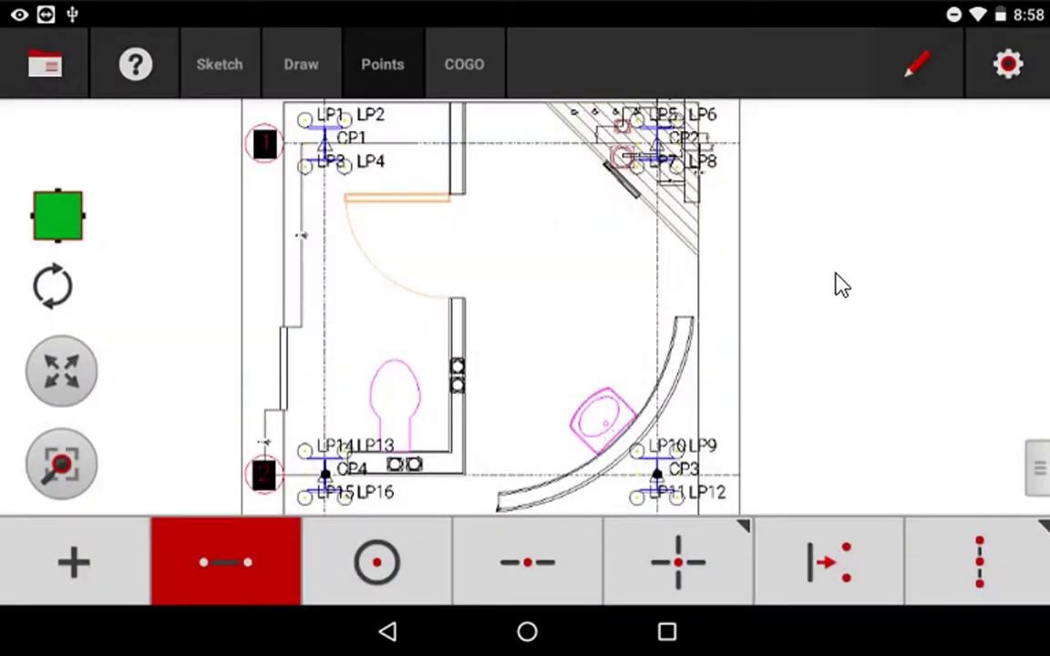
pyautogui.moveTo(841, 286); pyautogui.dragTo(771, 383)
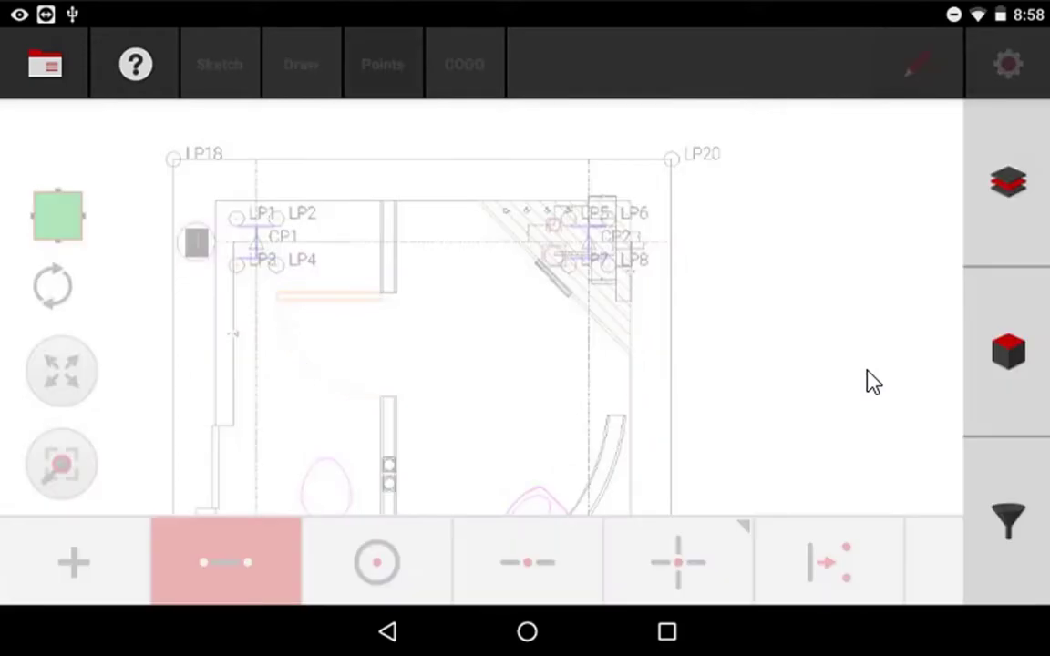
# Toggle Hilti_Default and point 2 visibility off and on, and make Hilti_Default the active layer.
pyautogui.click(1005, 185)
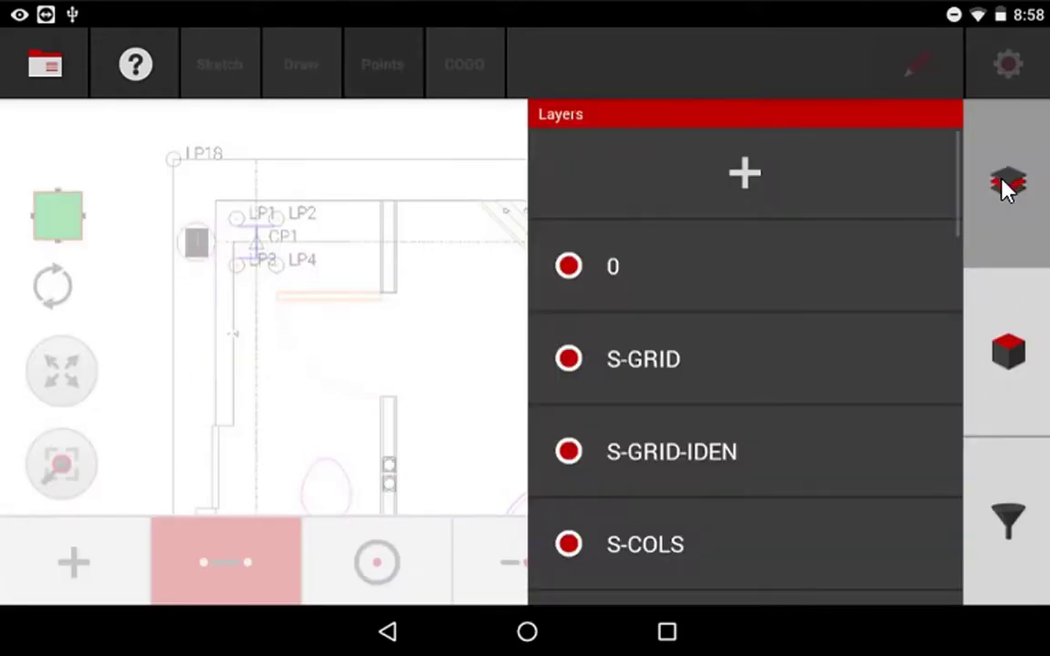
pyautogui.scroll(-10, 744, 365)
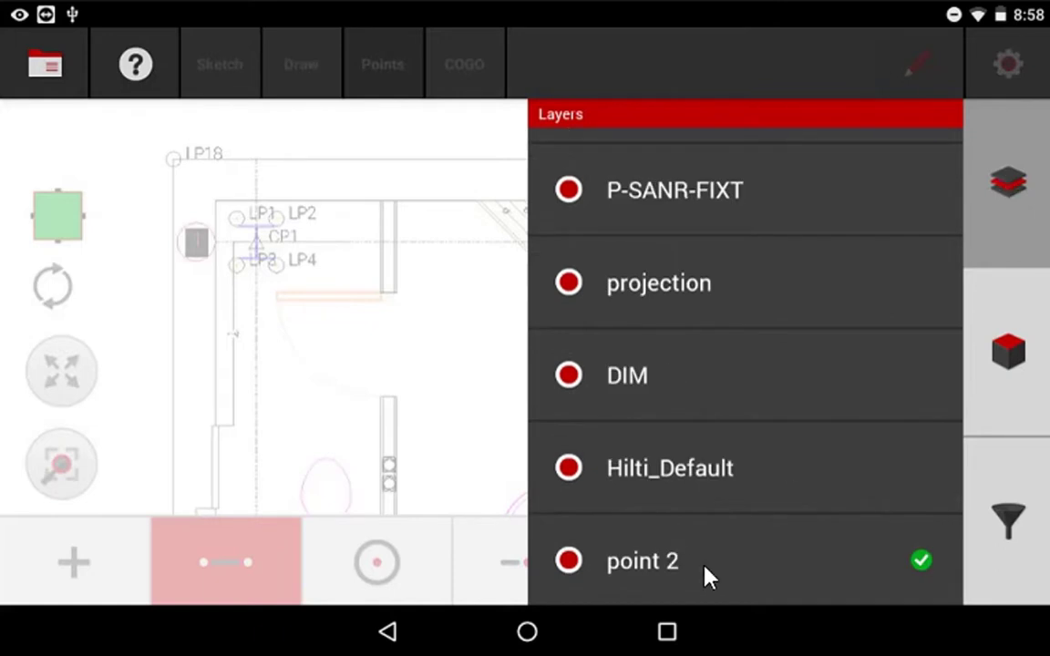
pyautogui.click(568, 467)
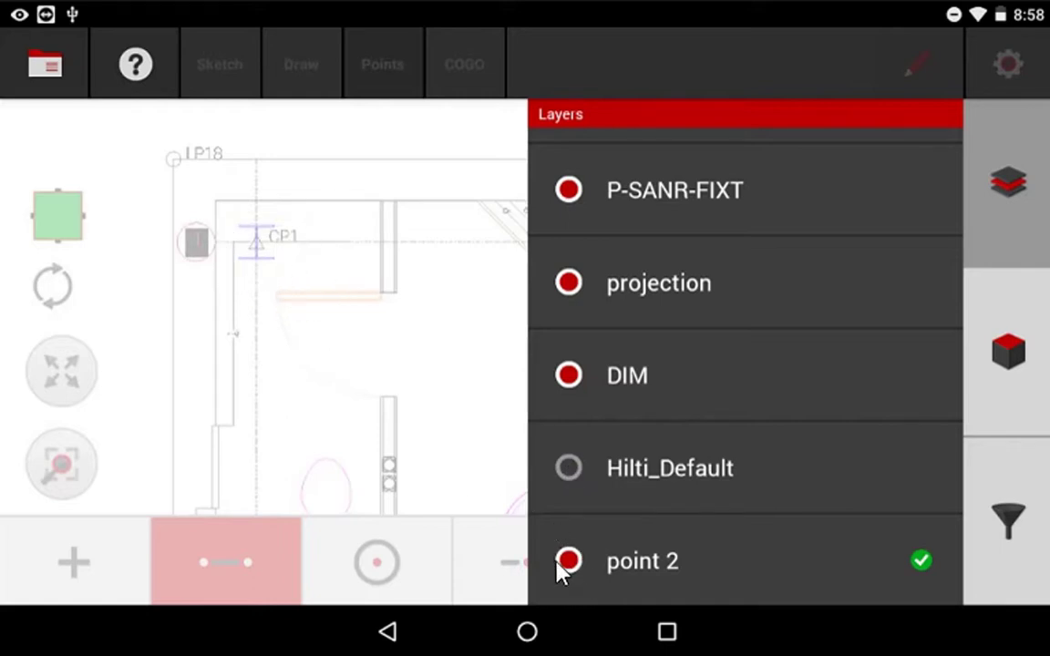
pyautogui.click(568, 468)
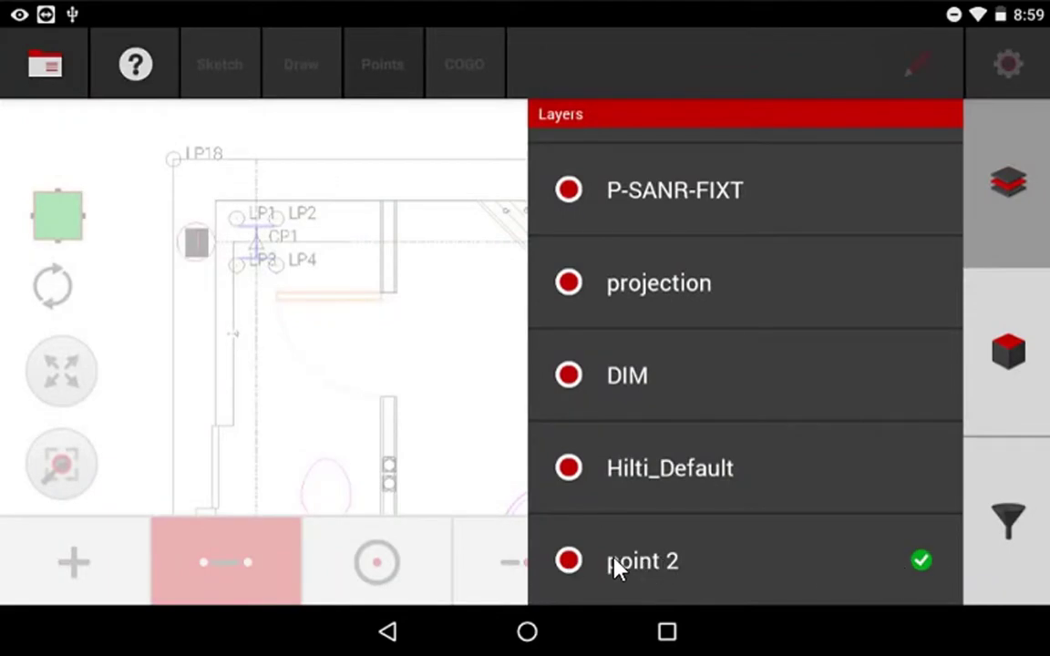
pyautogui.click(574, 557)
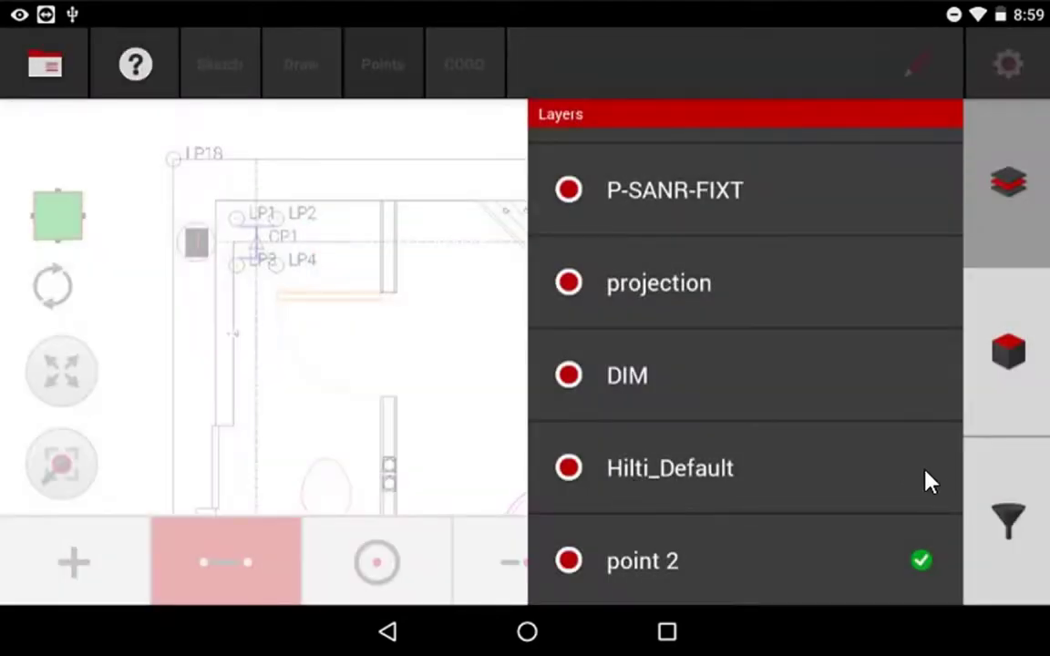
pyautogui.click(923, 469)
pyautogui.click(569, 560)
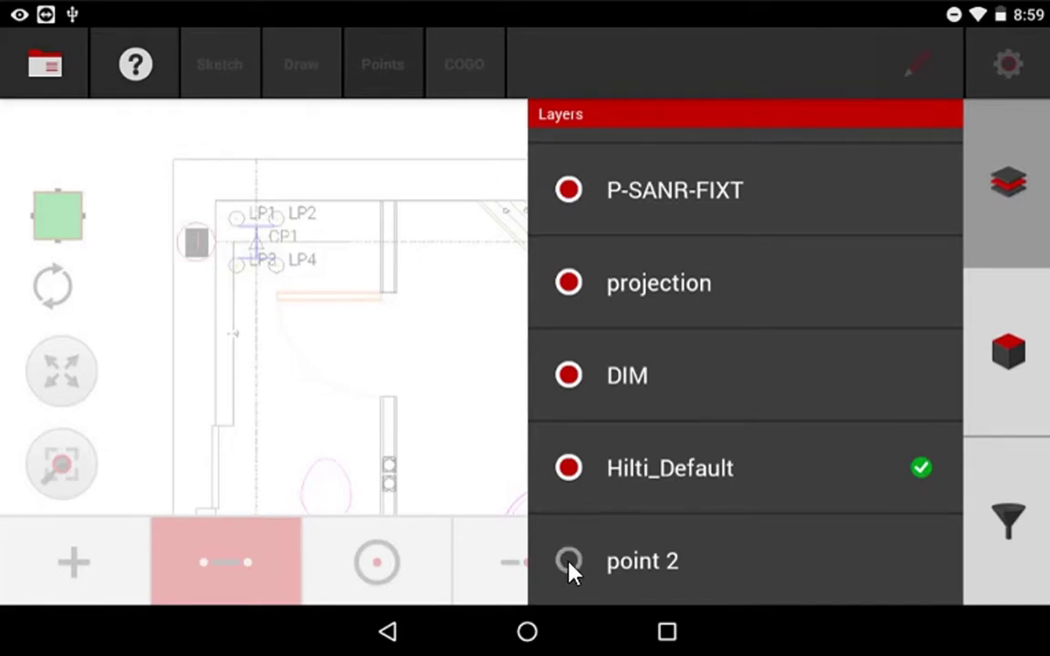
pyautogui.click(569, 561)
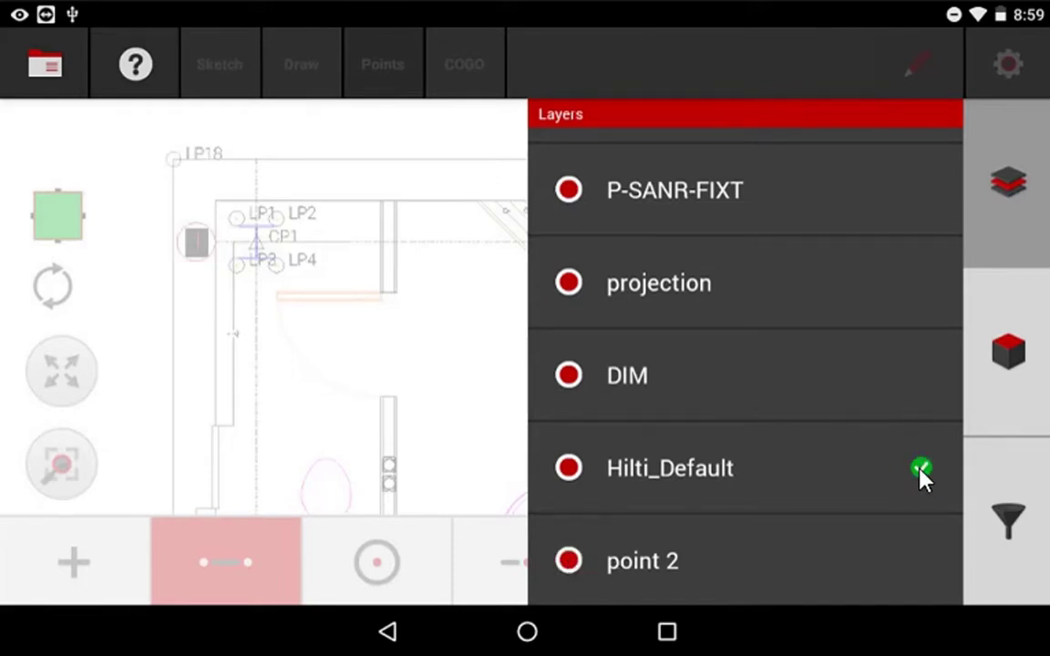
pyautogui.click(869, 203)
# Rename the point 2 layer to 'point 2 456'.
pyautogui.moveTo(898, 561); pyautogui.dragTo(567, 551)
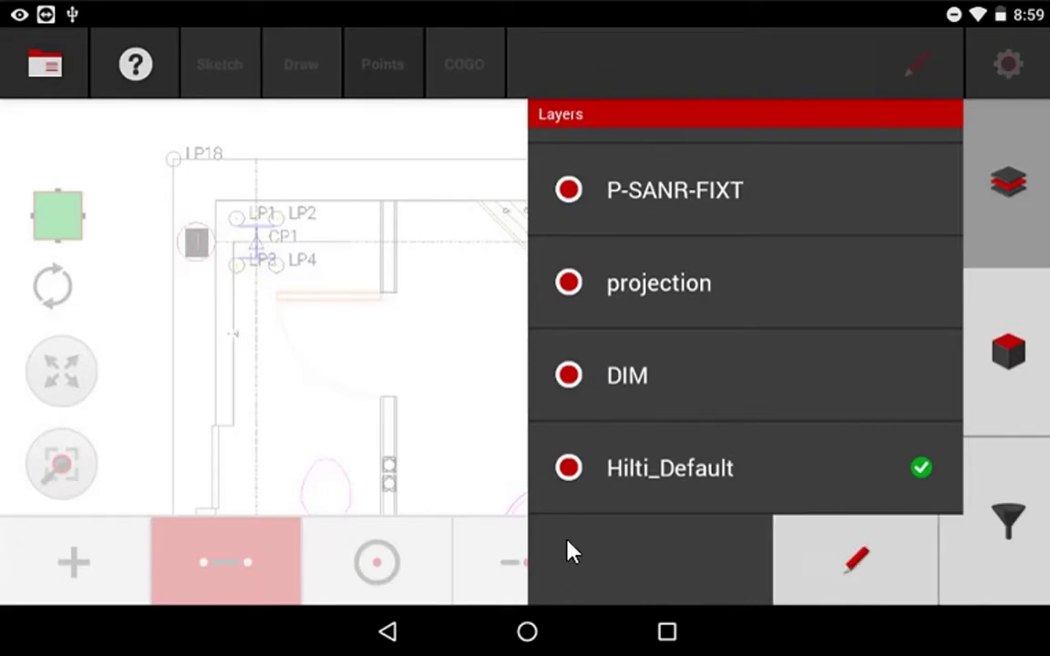
pyautogui.click(707, 565)
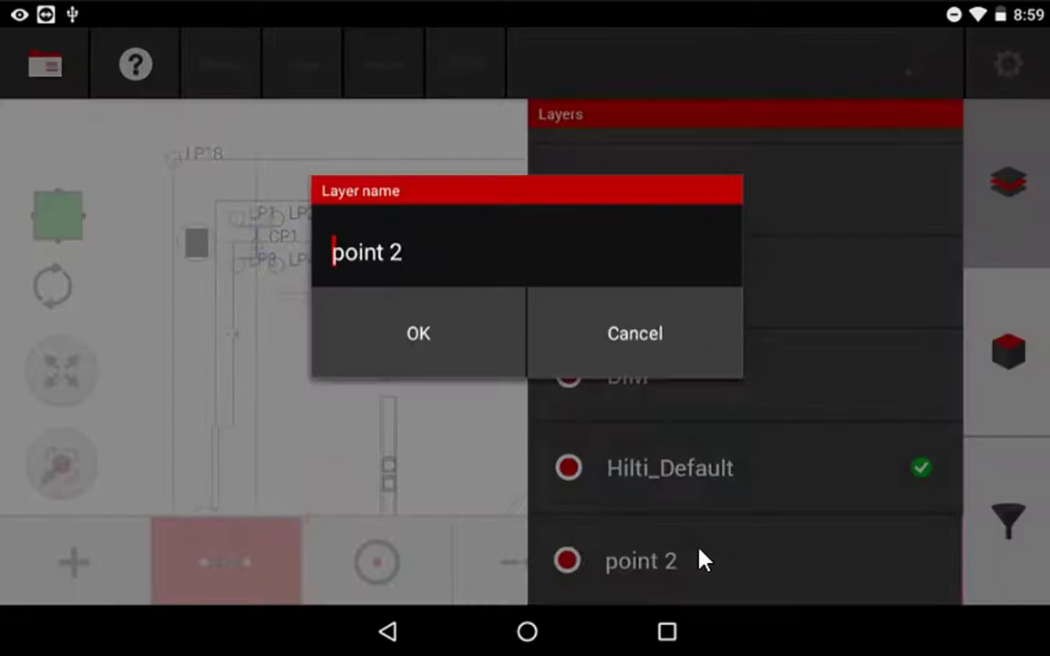
pyautogui.click(443, 259)
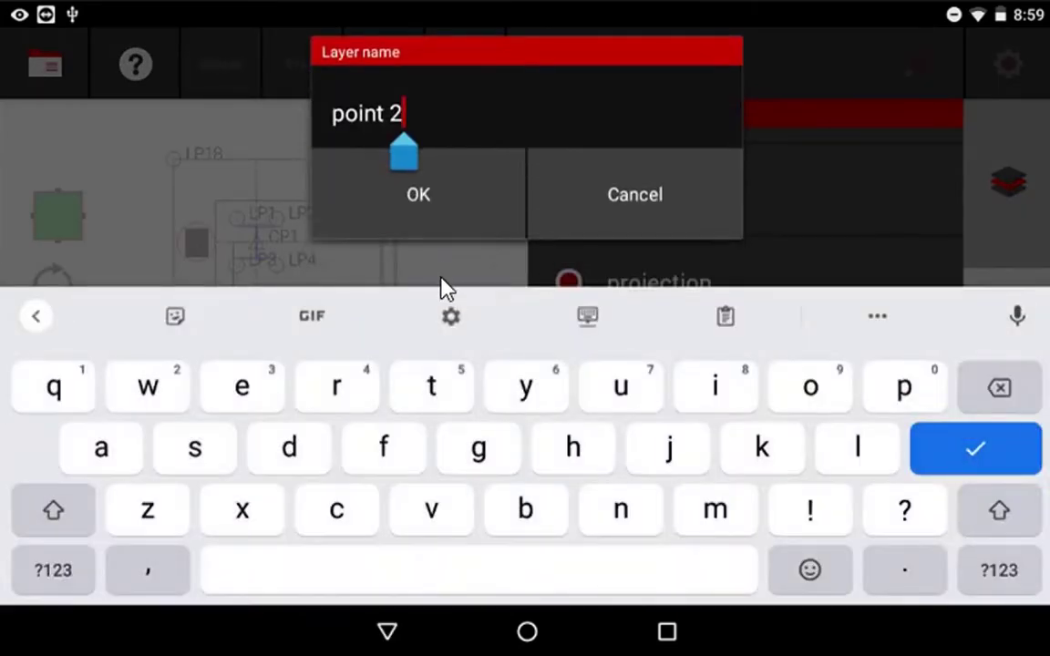
pyautogui.write('456')
pyautogui.click(416, 210)
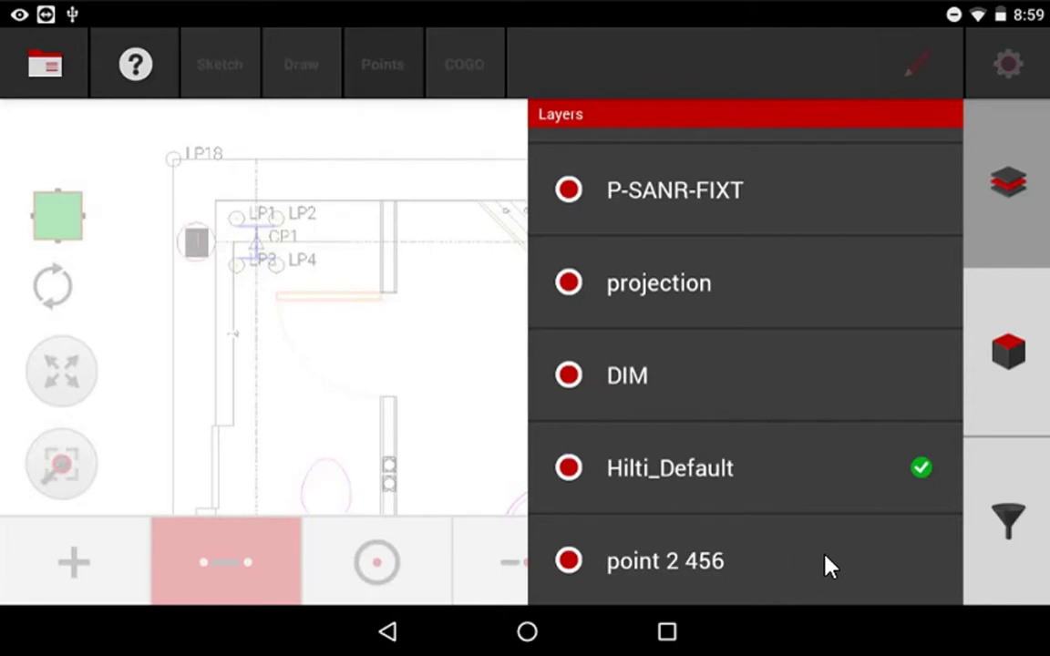
# Attempt to delete point 2 456, dismiss the layer-not-empty notice, and close the layer list.
pyautogui.moveTo(911, 570)
pyautogui.mouseDown()
pyautogui.moveTo(792, 558)
pyautogui.moveTo(481, 557)
pyautogui.mouseUp()
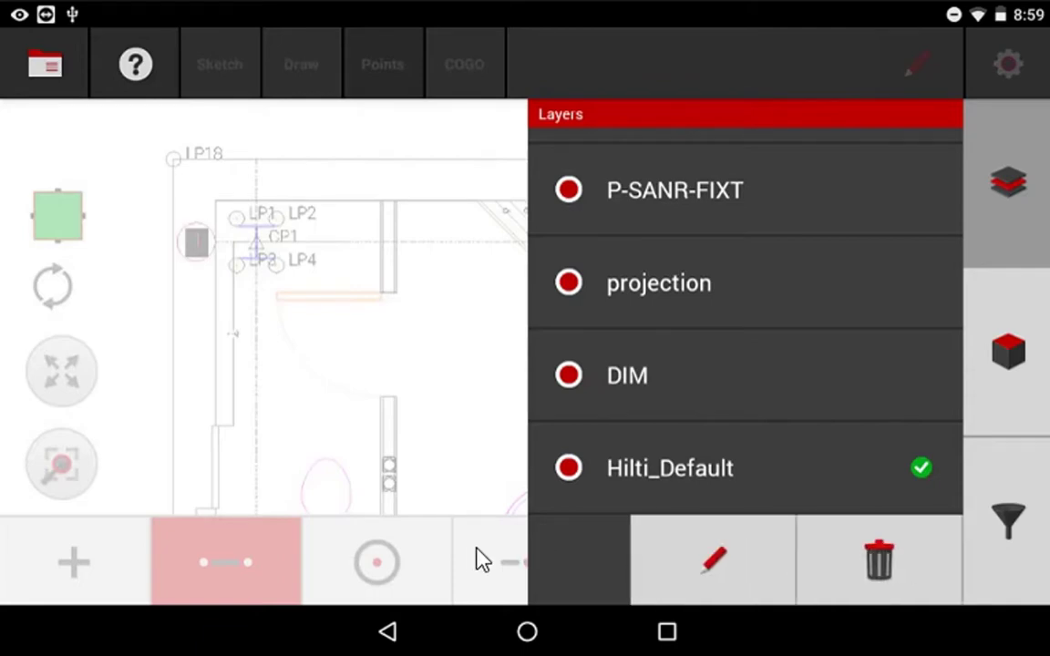
pyautogui.click(880, 563)
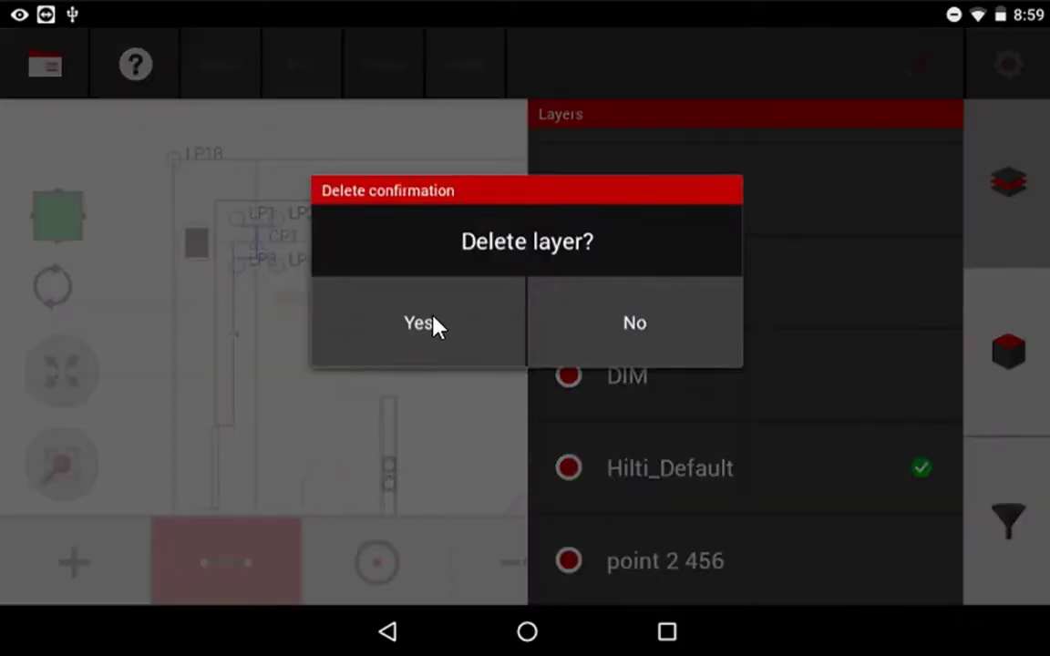
pyautogui.click(416, 335)
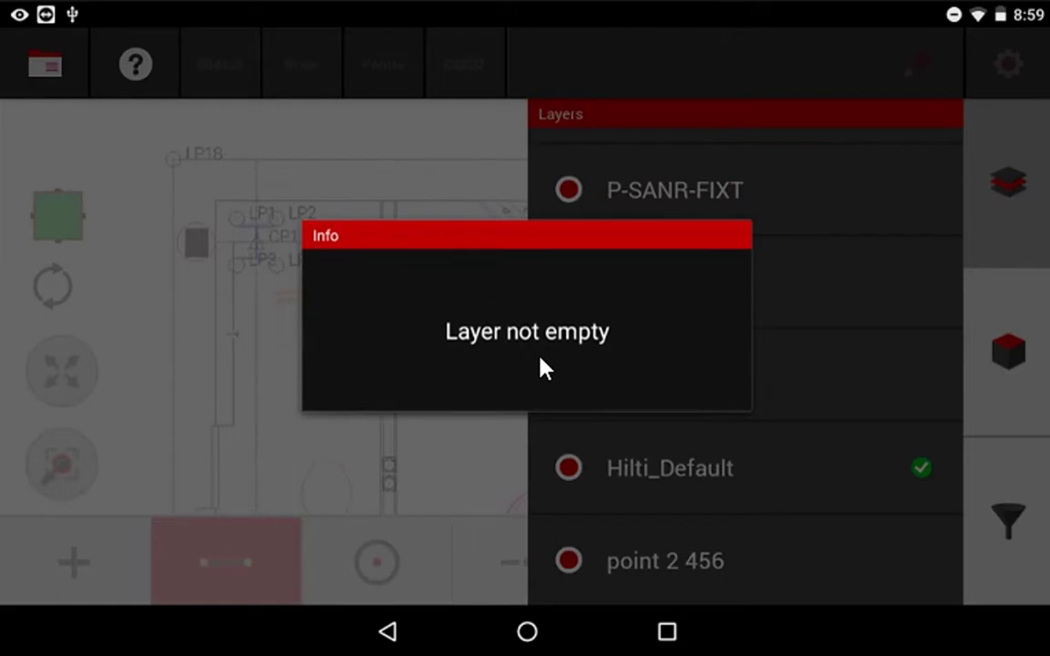
pyautogui.click(447, 158)
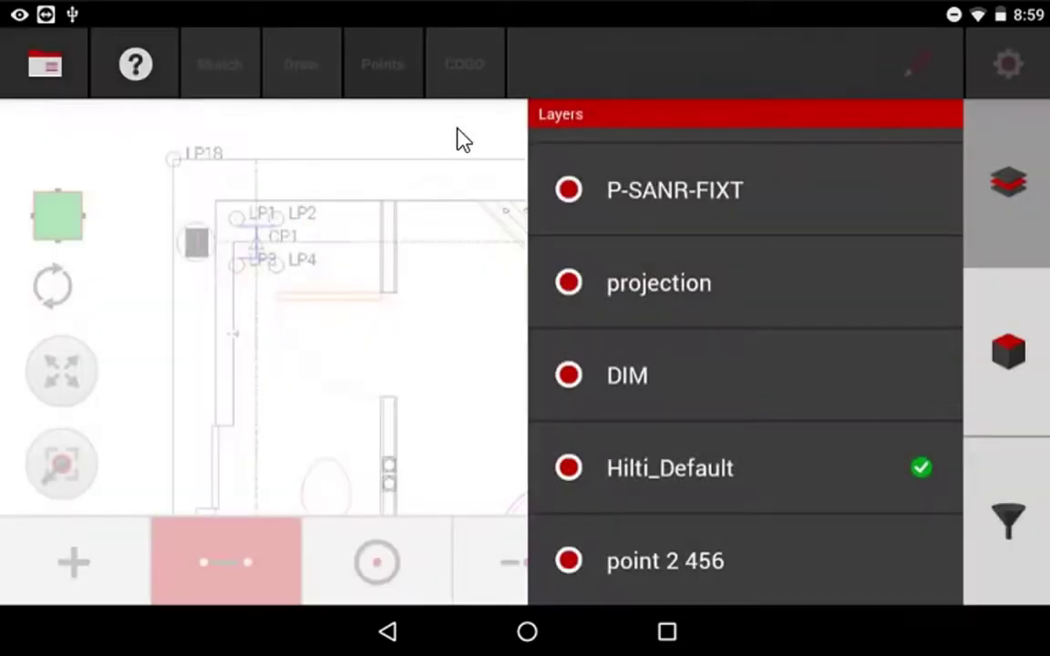
pyautogui.click(469, 134)
# Delete layout points LP20, LP18 and LP19 from the plan.
pyautogui.moveTo(584, 273); pyautogui.dragTo(679, 264)
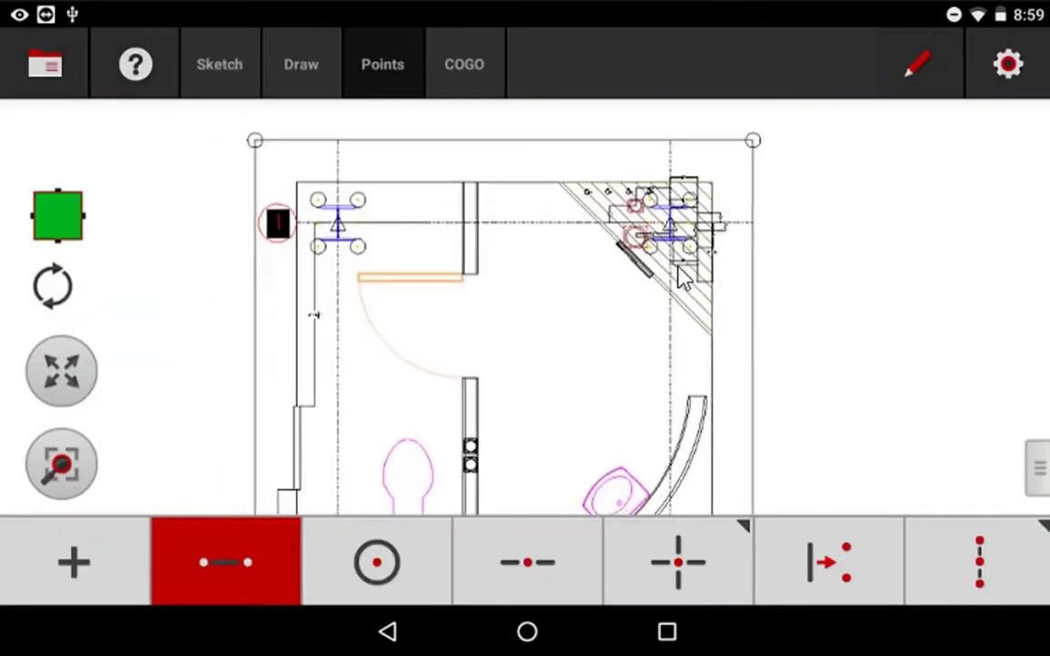
pyautogui.click(937, 70)
pyautogui.click(770, 132)
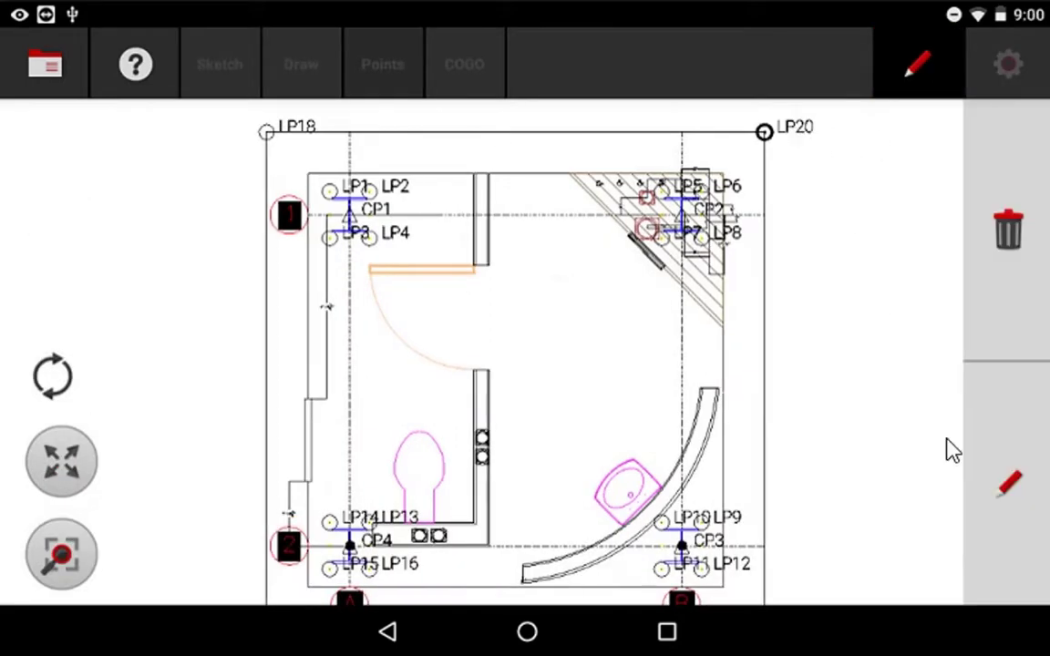
pyautogui.click(989, 282)
pyautogui.click(460, 328)
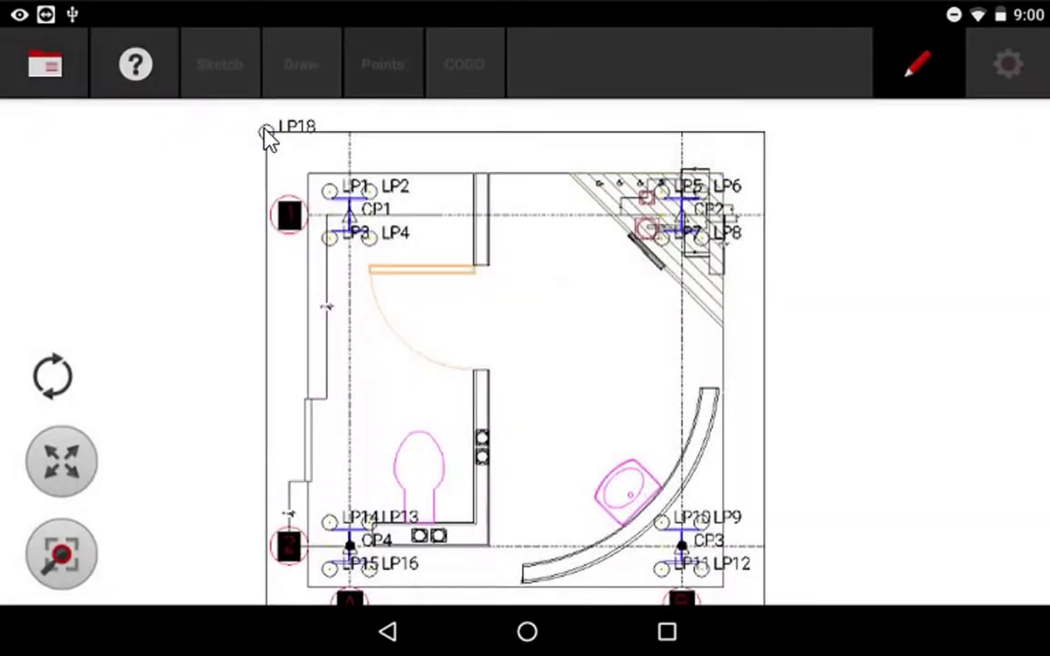
pyautogui.click(267, 134)
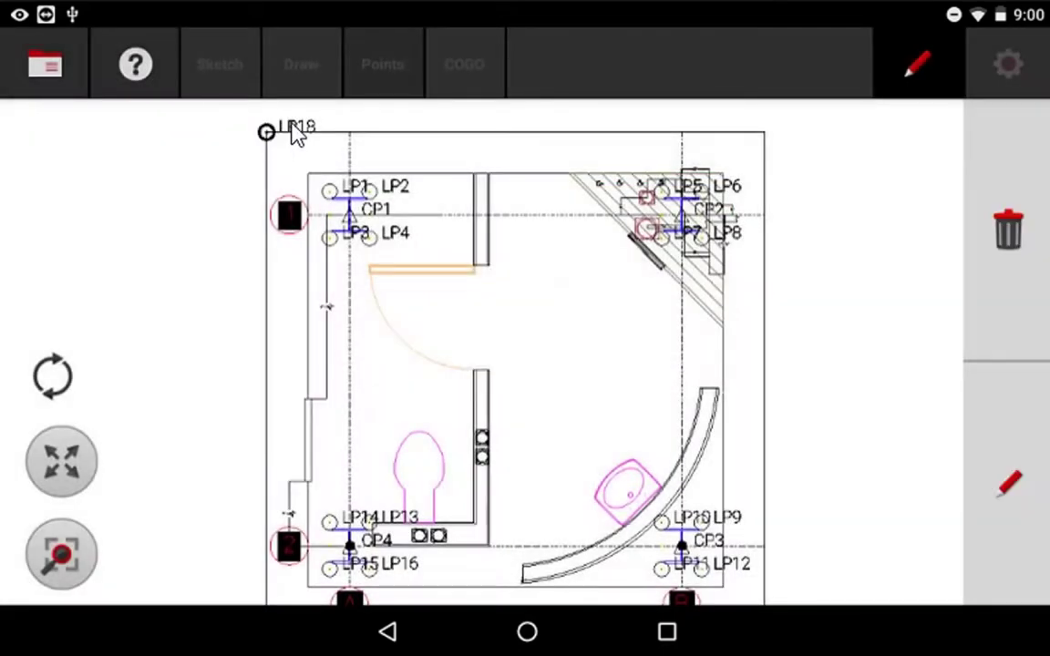
pyautogui.click(1019, 224)
pyautogui.click(428, 363)
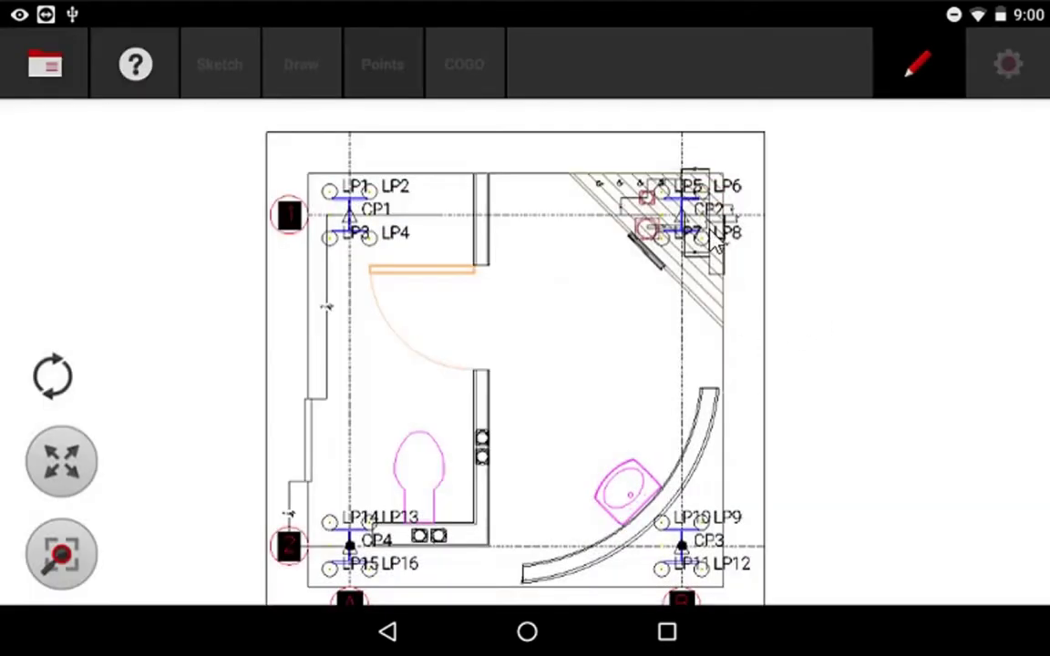
pyautogui.click(716, 438)
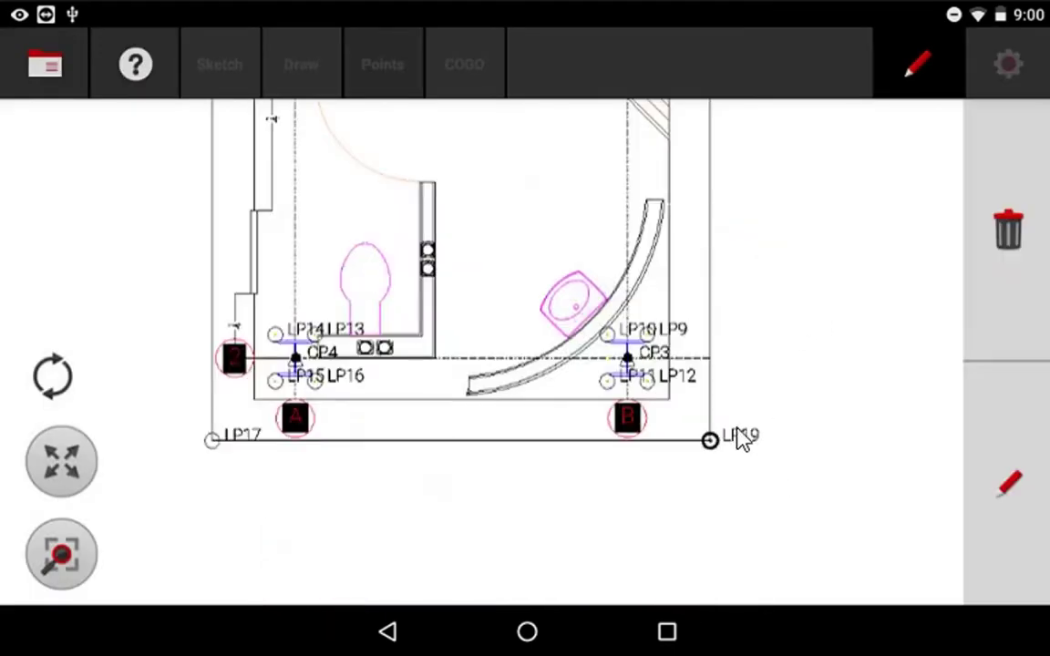
pyautogui.click(1007, 219)
pyautogui.click(462, 337)
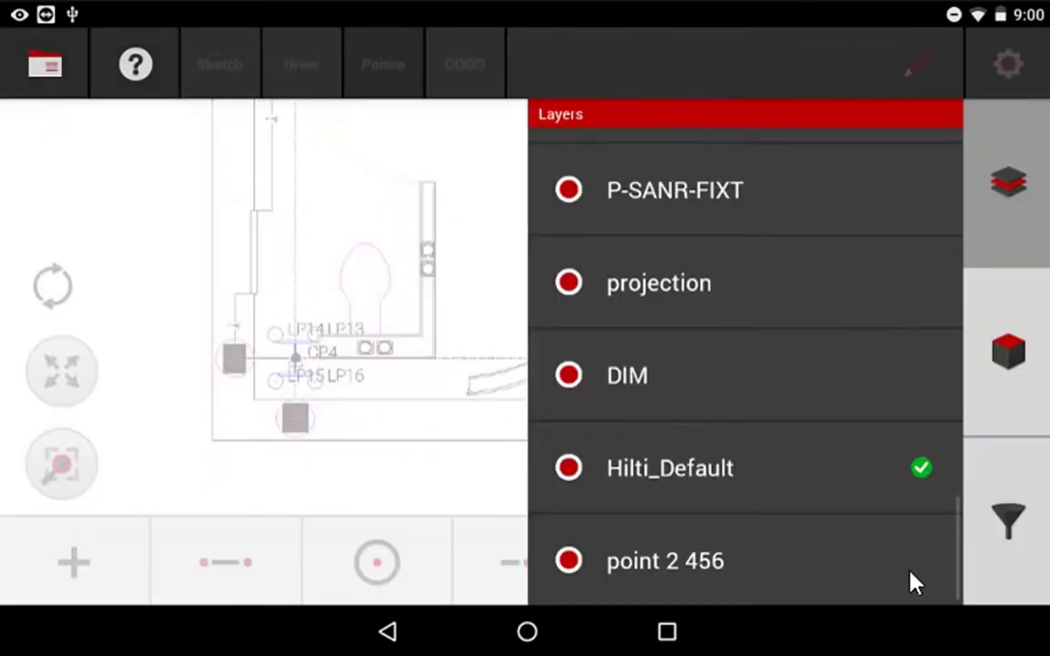
# Delete the now-empty point 2 456 layer.
pyautogui.moveTo(843, 583); pyautogui.dragTo(550, 577)
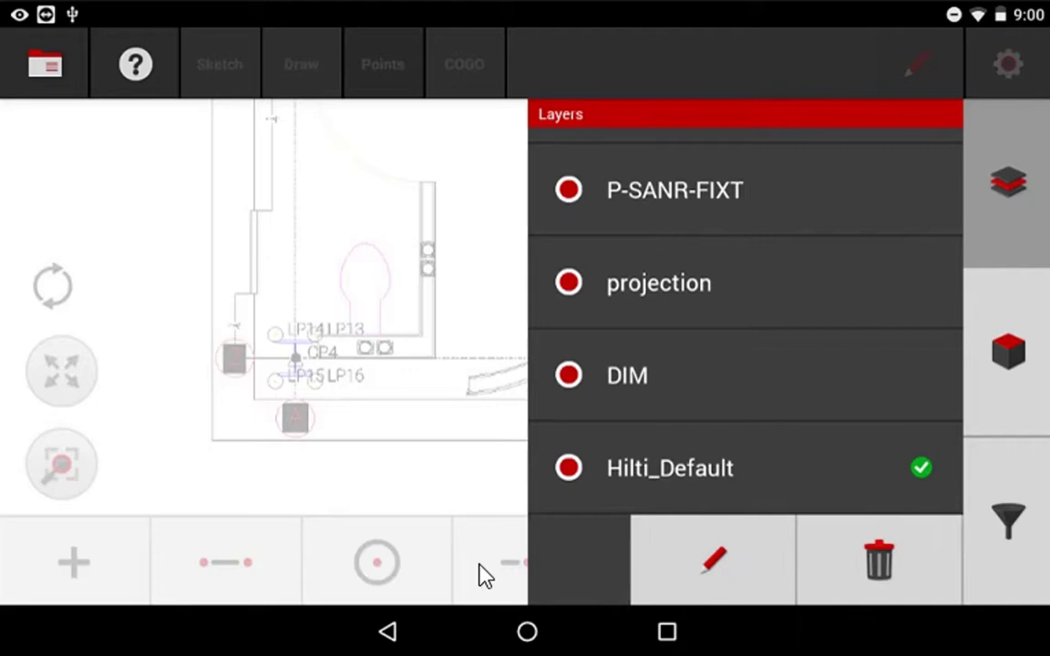
pyautogui.click(903, 565)
pyautogui.click(427, 302)
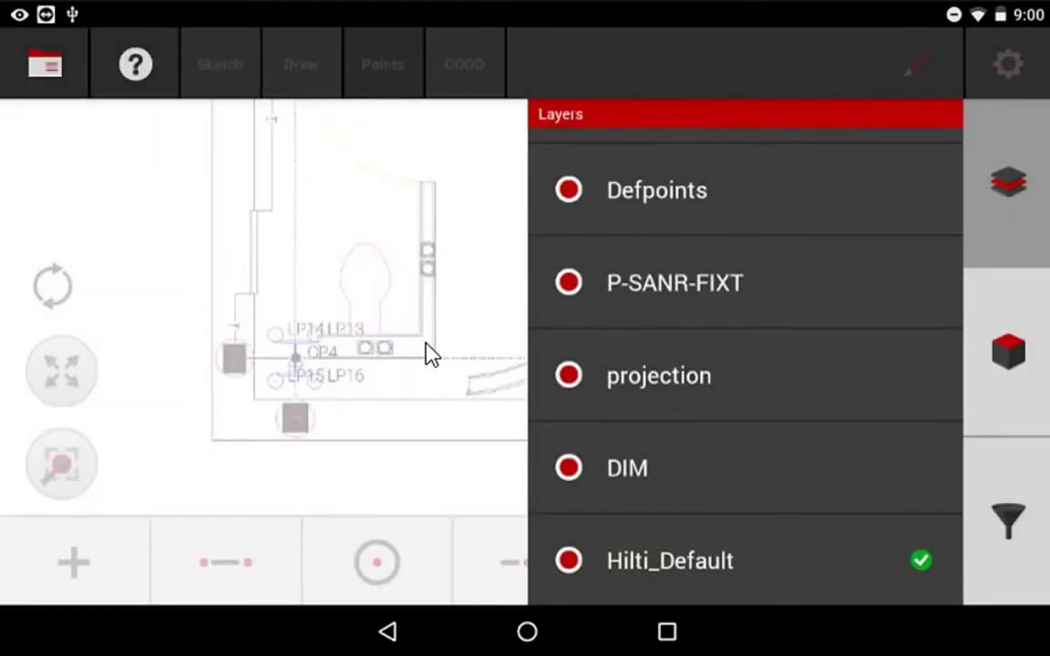
# Hide the S-GRID and S-GRID-IDEN layers, switching S-COLS off and back on.
pyautogui.scroll(5, 690, 322)
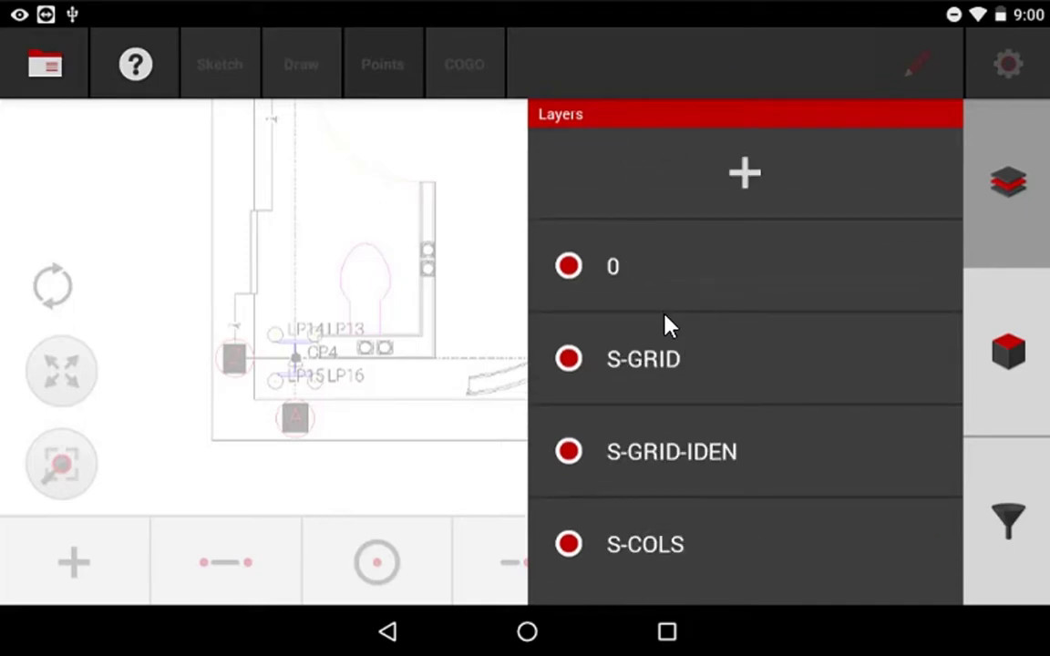
pyautogui.click(573, 360)
pyautogui.click(570, 453)
pyautogui.click(569, 547)
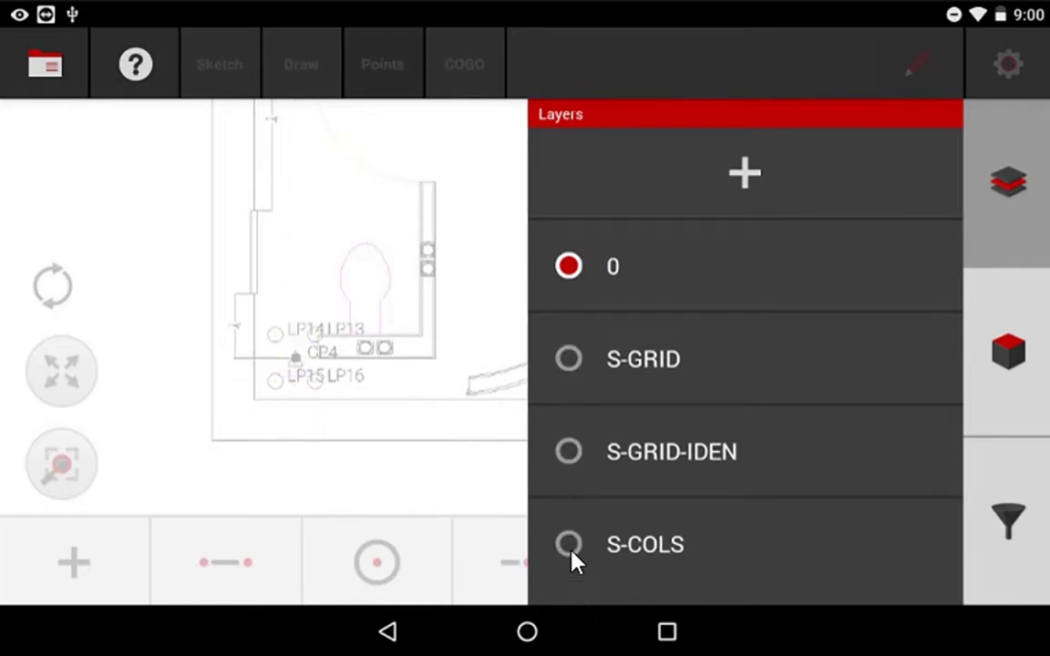
pyautogui.click(570, 546)
pyautogui.scroll(-5, 568, 397)
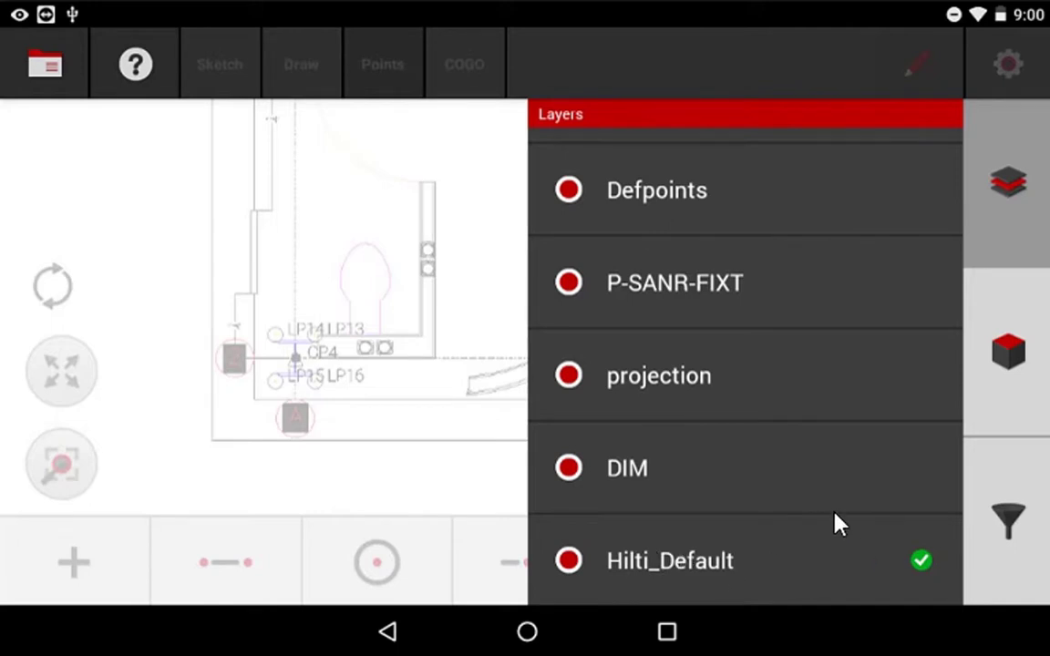
# View the floor plan from below, then switch back to the top-down plan view.
pyautogui.click(1015, 194)
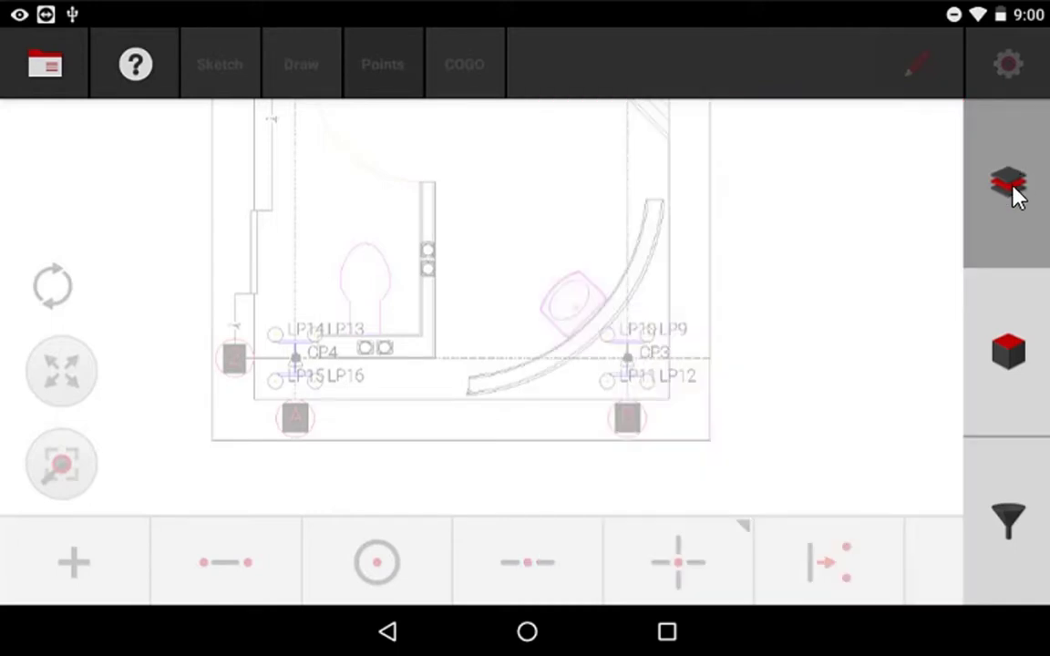
pyautogui.click(1022, 366)
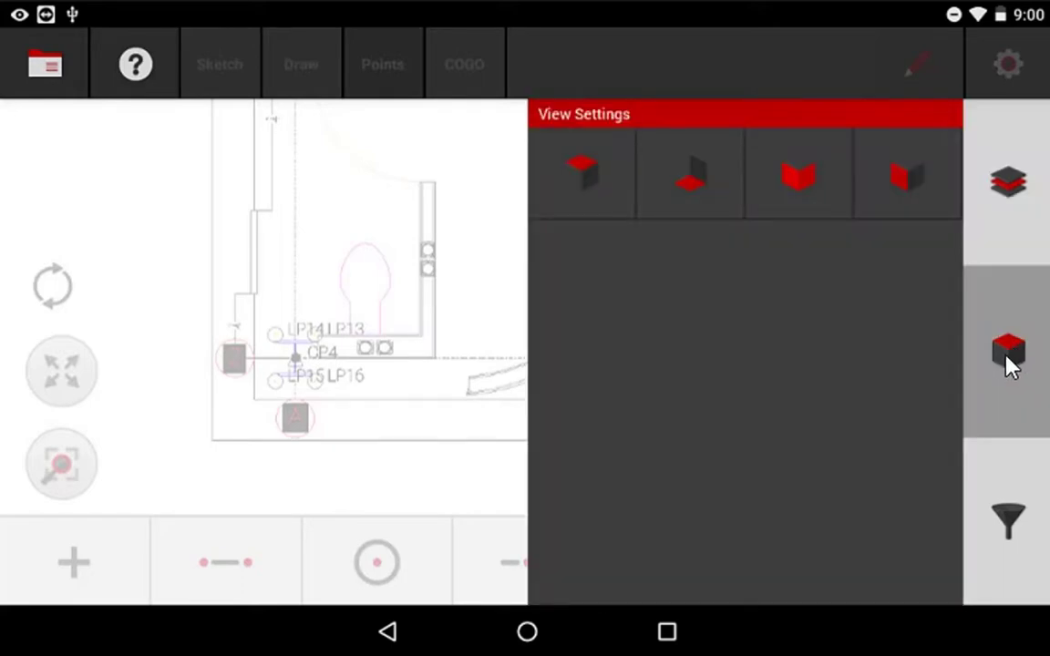
pyautogui.click(690, 187)
pyautogui.moveTo(452, 288); pyautogui.dragTo(393, 243)
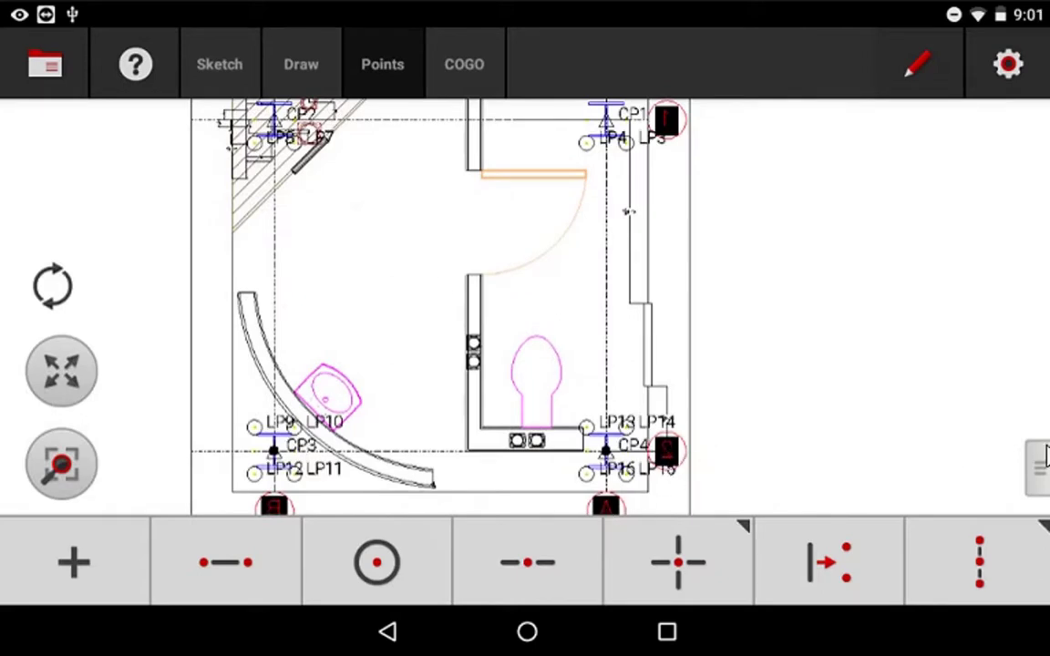
pyautogui.moveTo(1030, 343); pyautogui.dragTo(848, 201)
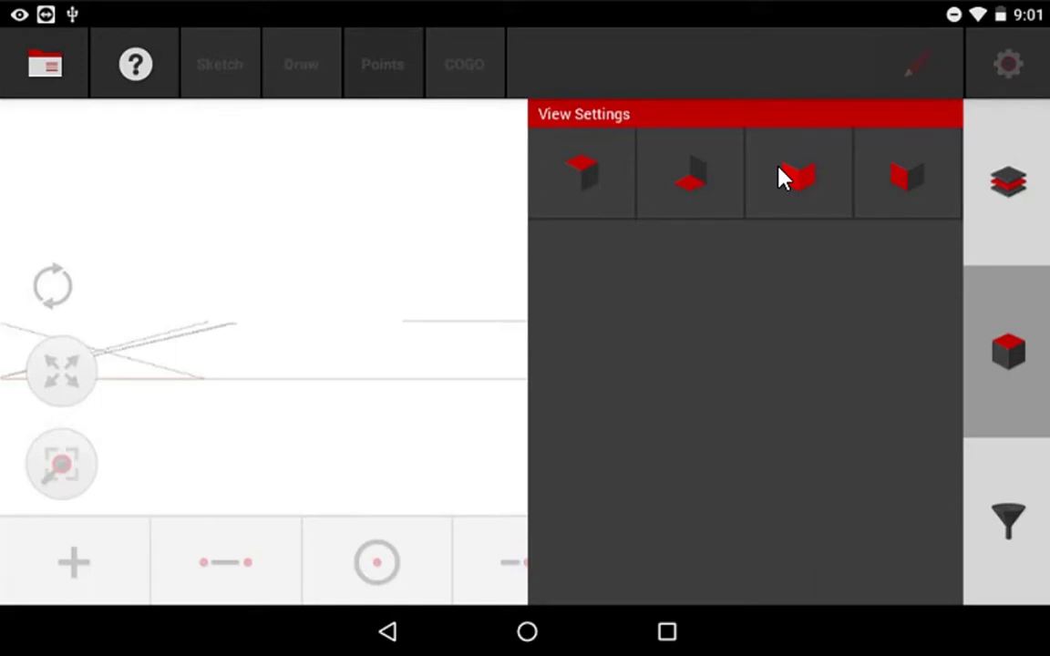
pyautogui.click(588, 178)
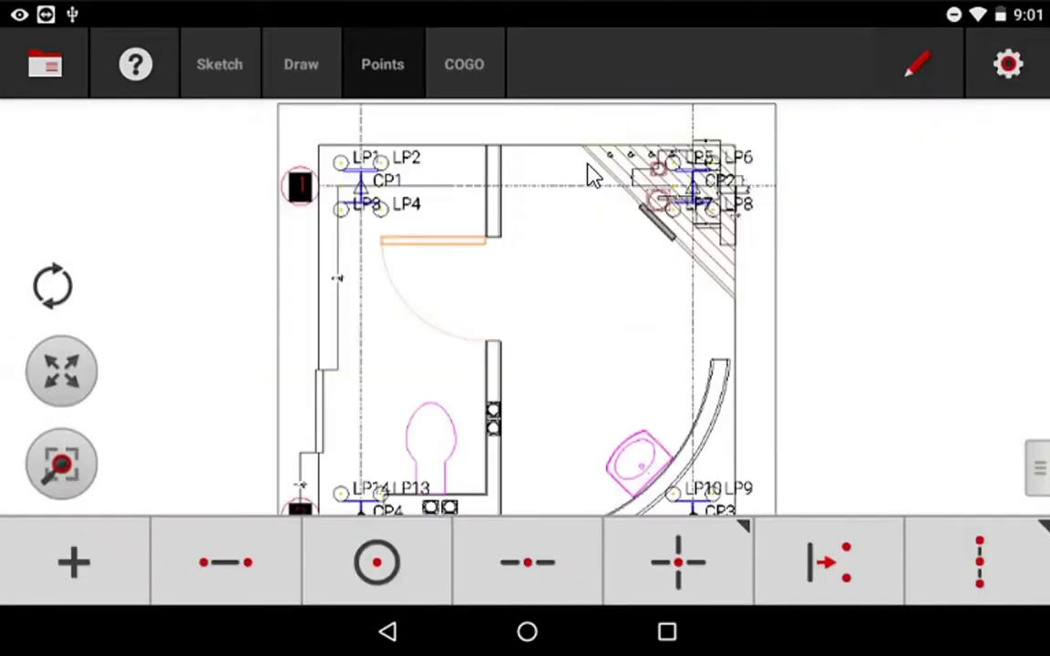
# Filter points by class so control points are hidden from the plan.
pyautogui.click(979, 271)
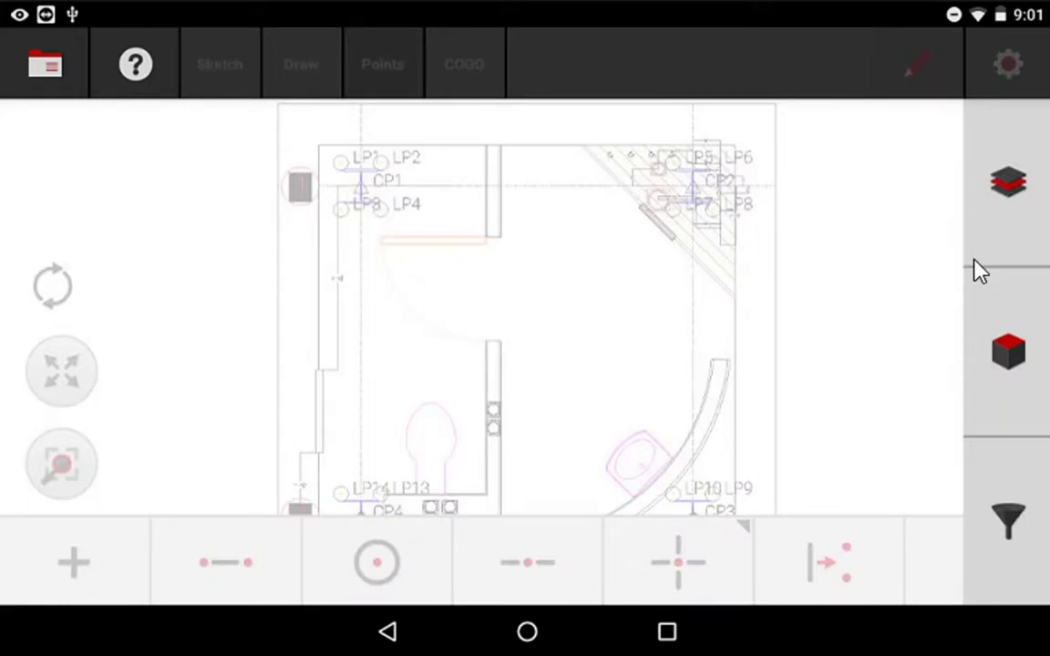
pyautogui.click(1012, 524)
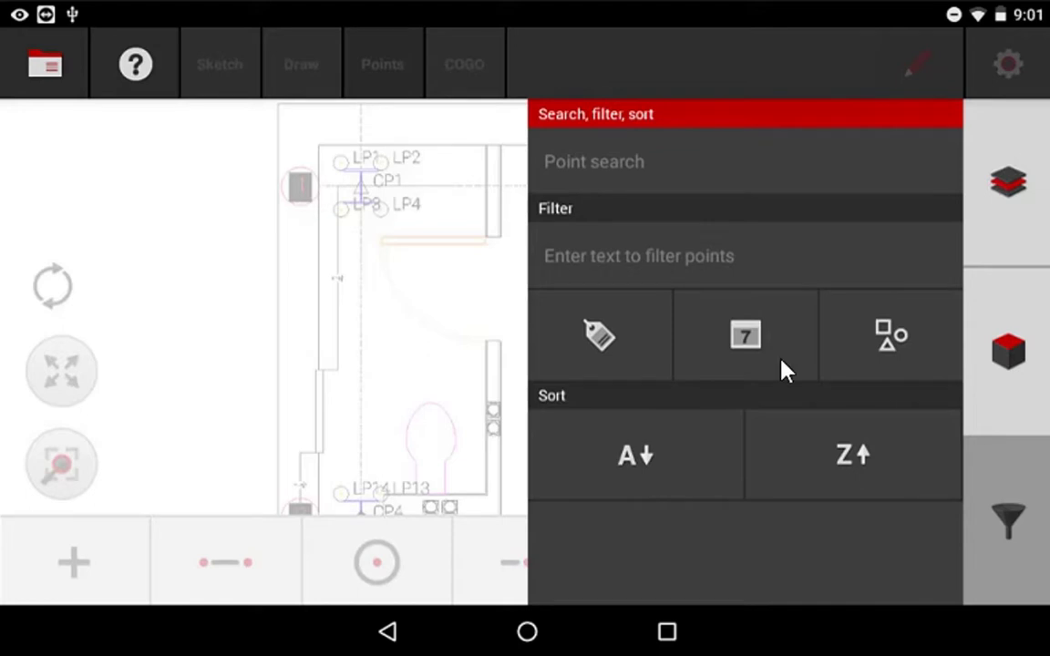
pyautogui.click(878, 344)
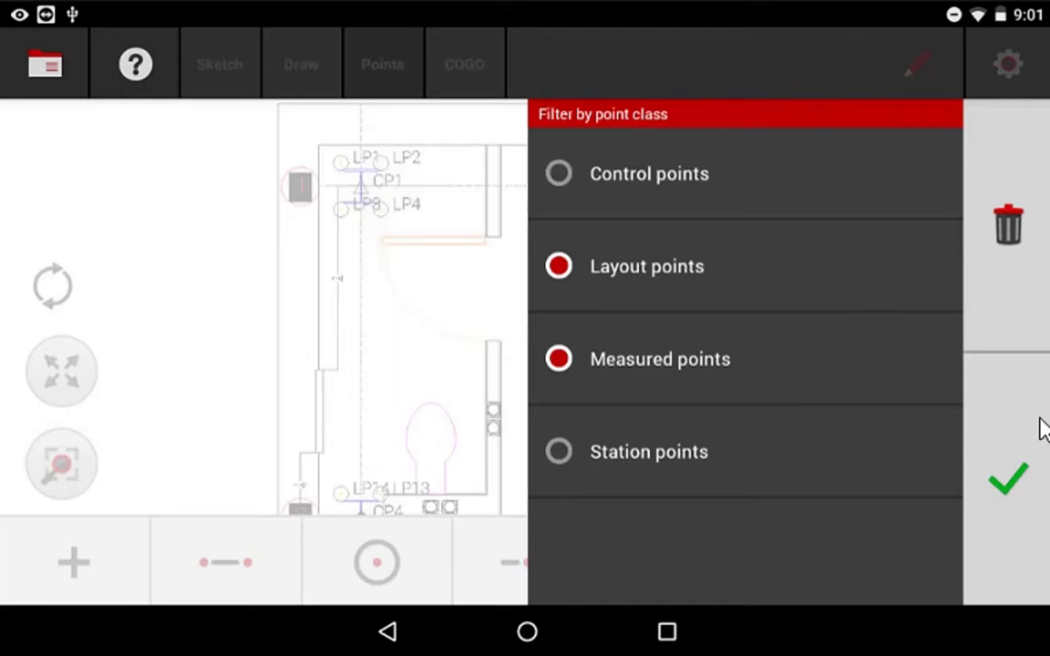
pyautogui.click(1025, 480)
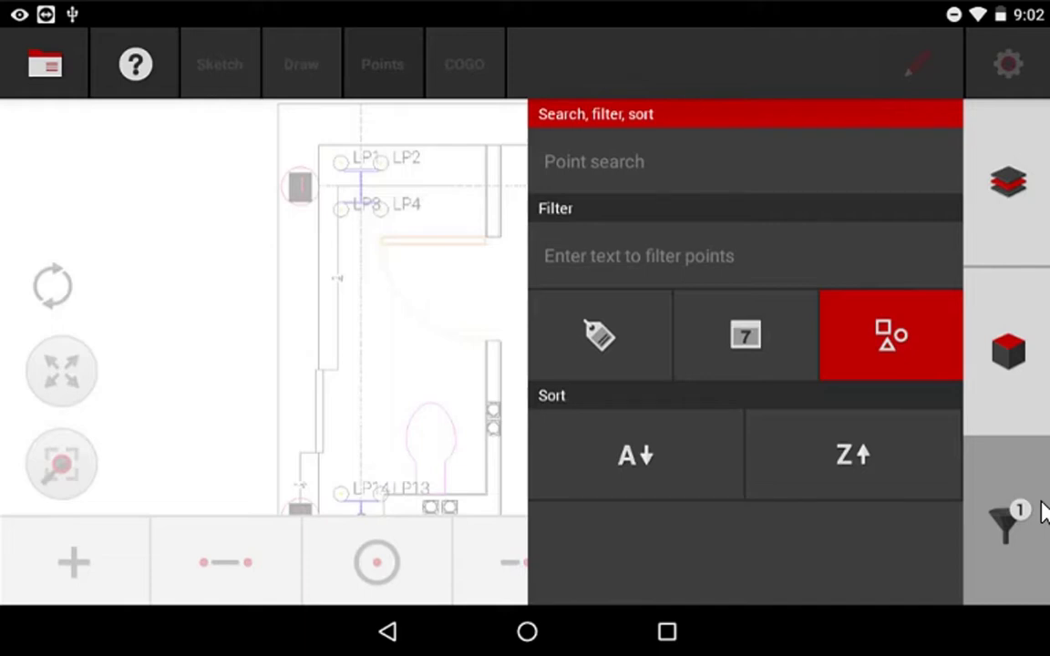
# Hide layout points with the class filter, then show control, layout and measured points again.
pyautogui.click(946, 347)
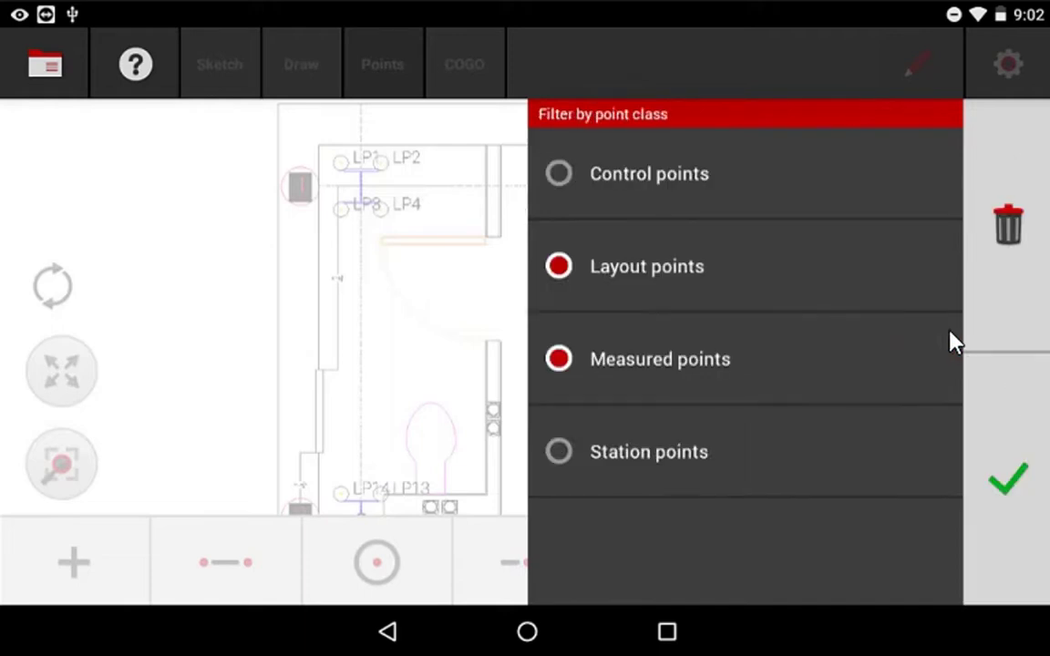
pyautogui.click(560, 272)
pyautogui.click(1009, 479)
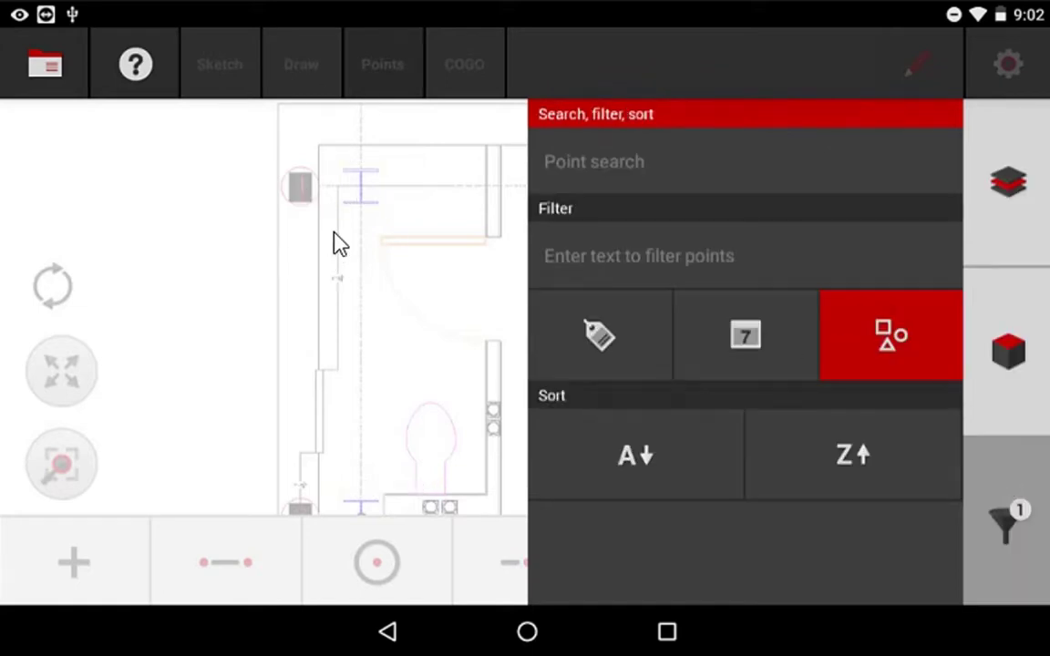
pyautogui.click(927, 357)
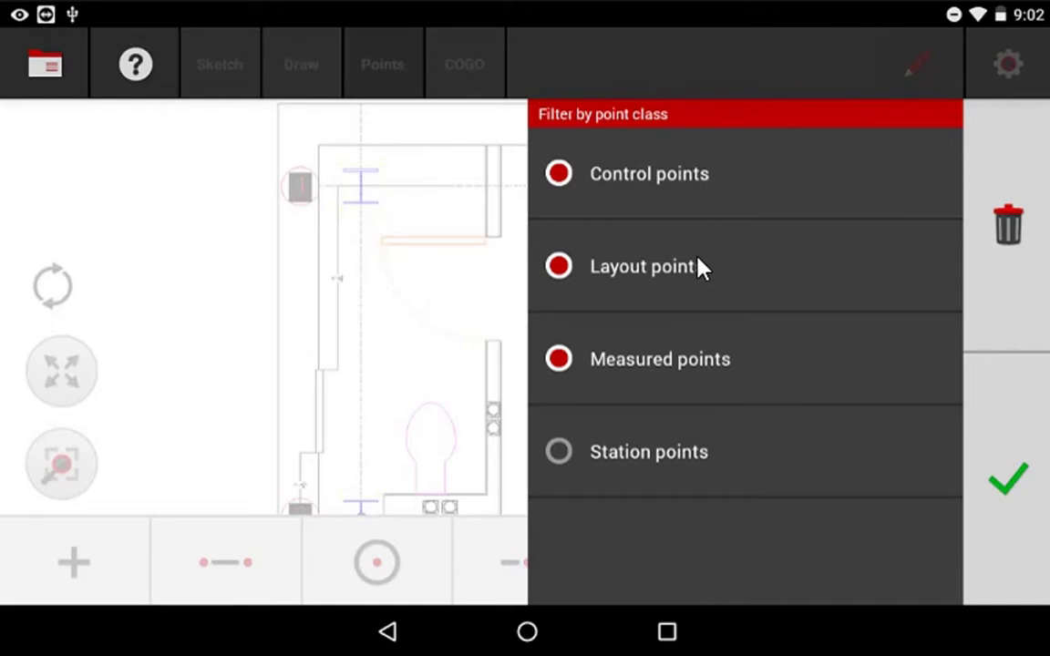
pyautogui.press('Escape')
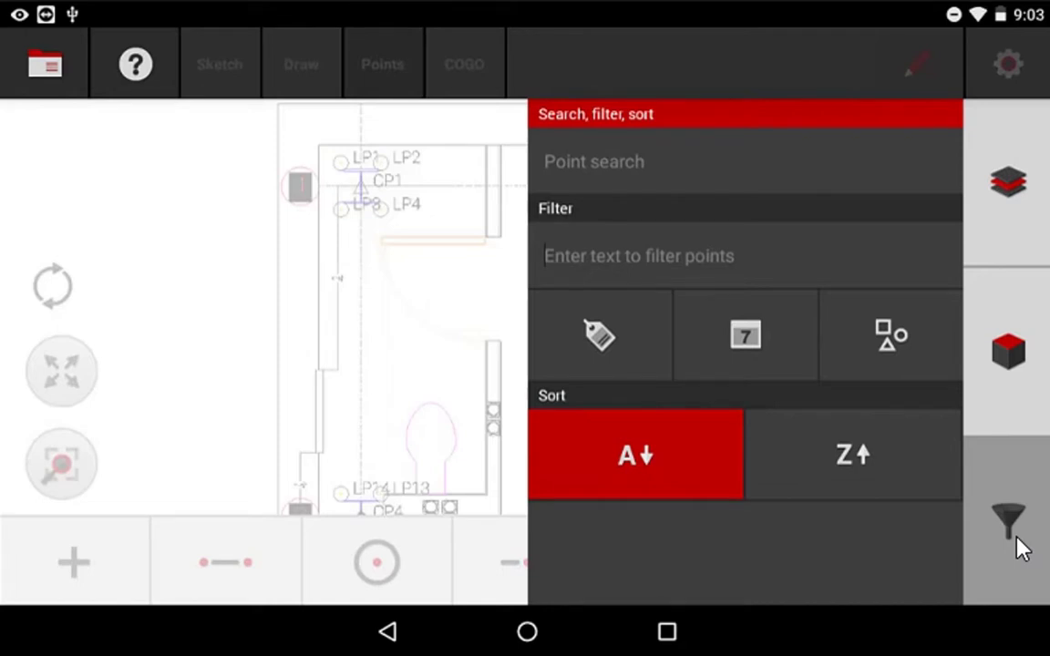
# Filter the plan to points whose names contain 'CP' and close the panel to check.
pyautogui.click(603, 267)
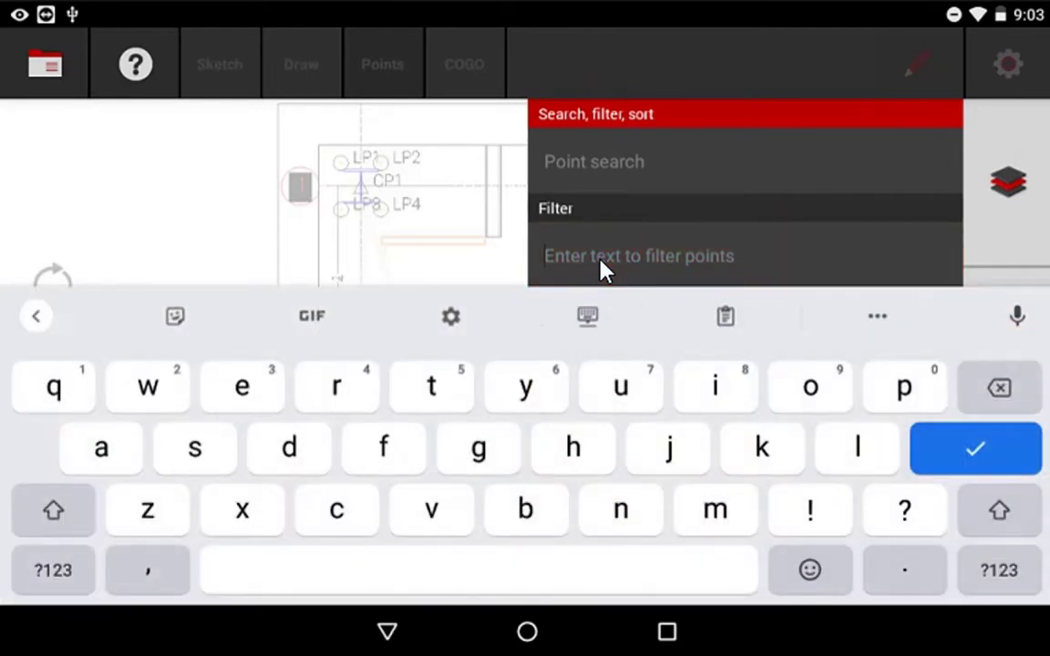
pyautogui.write('CP')
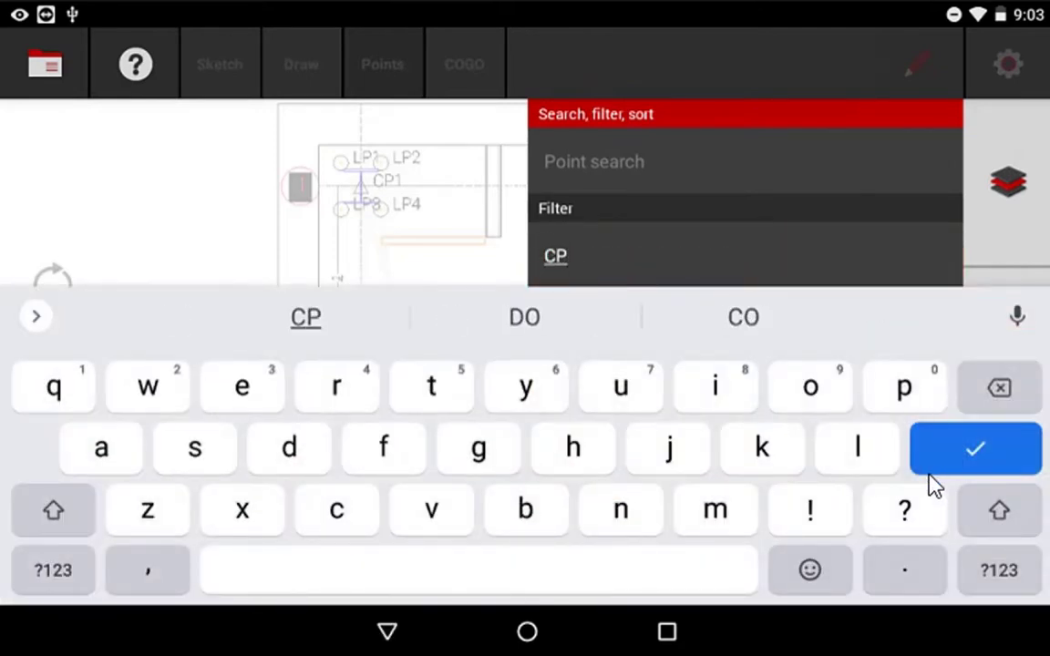
pyautogui.press('Return')
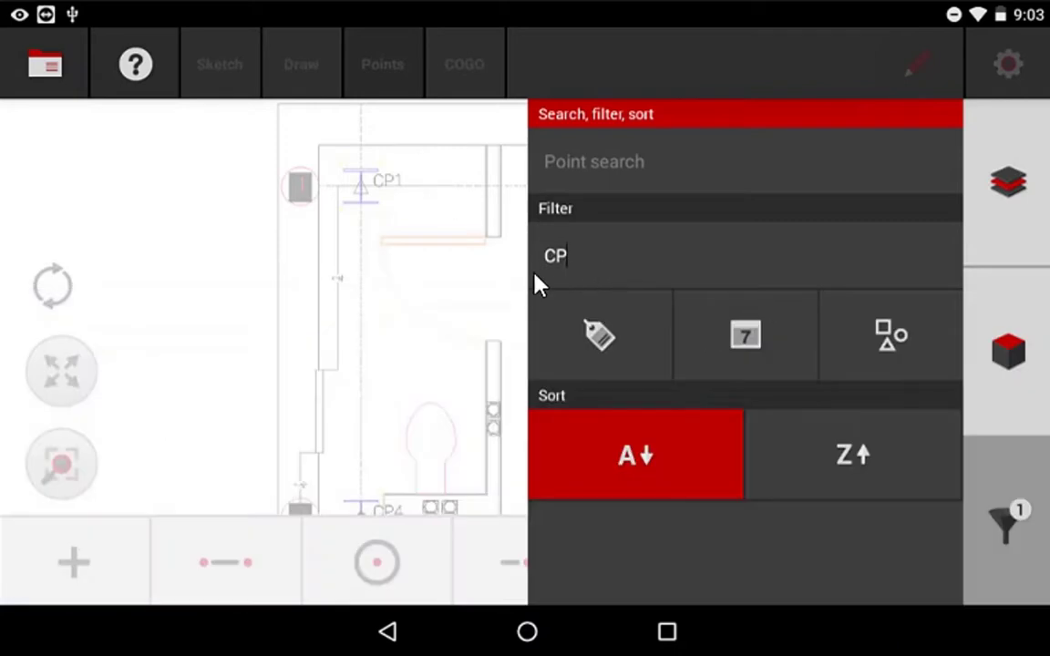
pyautogui.click(199, 260)
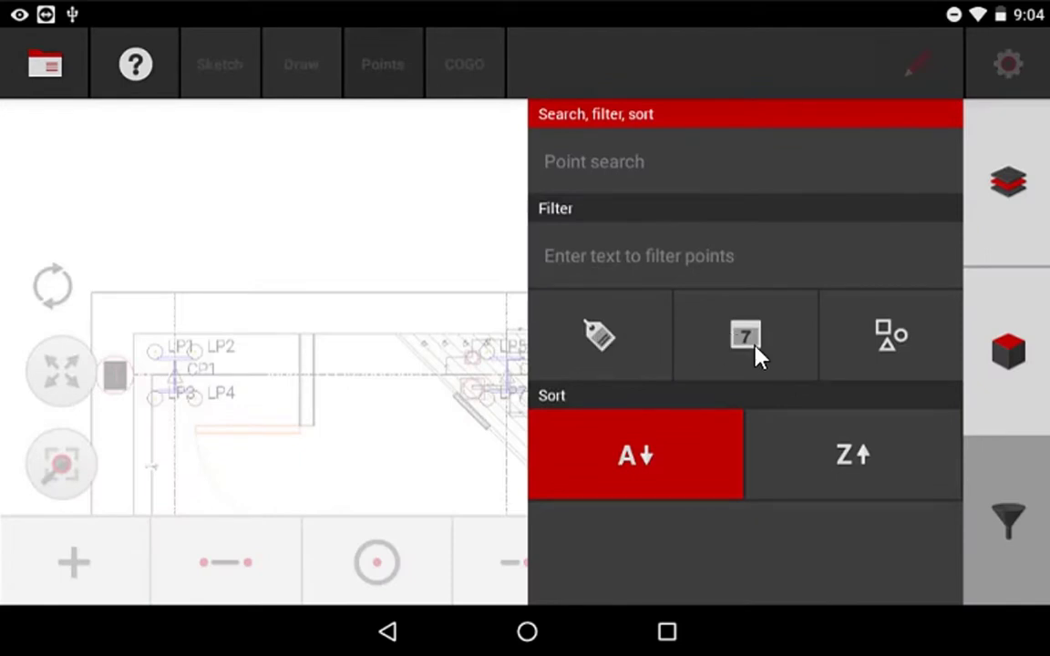
# Open the coordinate filter and the date and time filter, closing each without entering values.
pyautogui.click(590, 345)
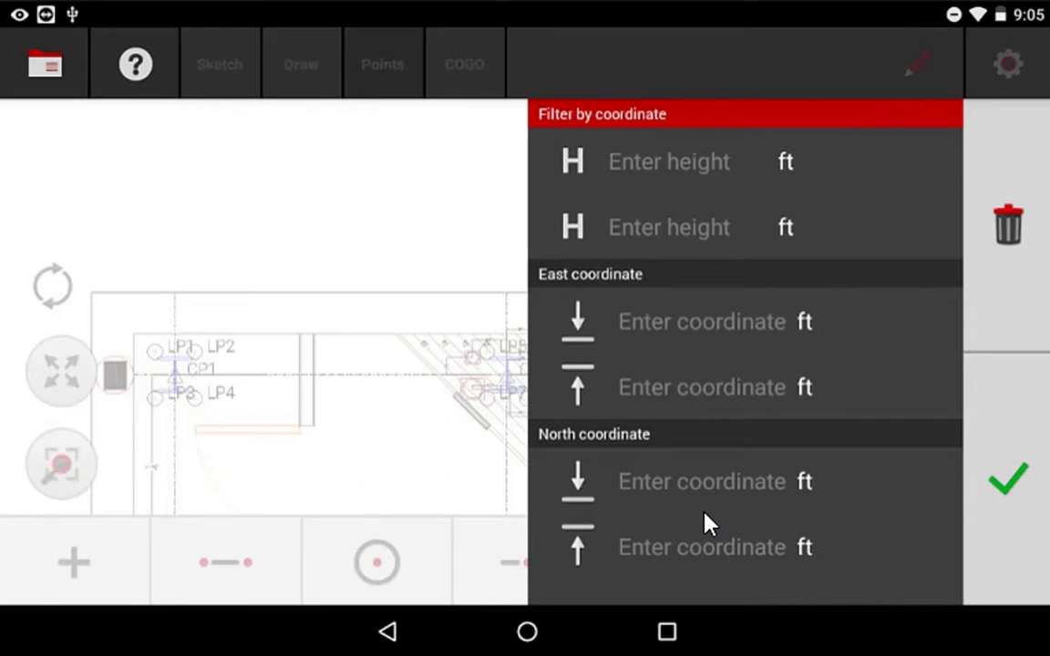
pyautogui.click(1035, 493)
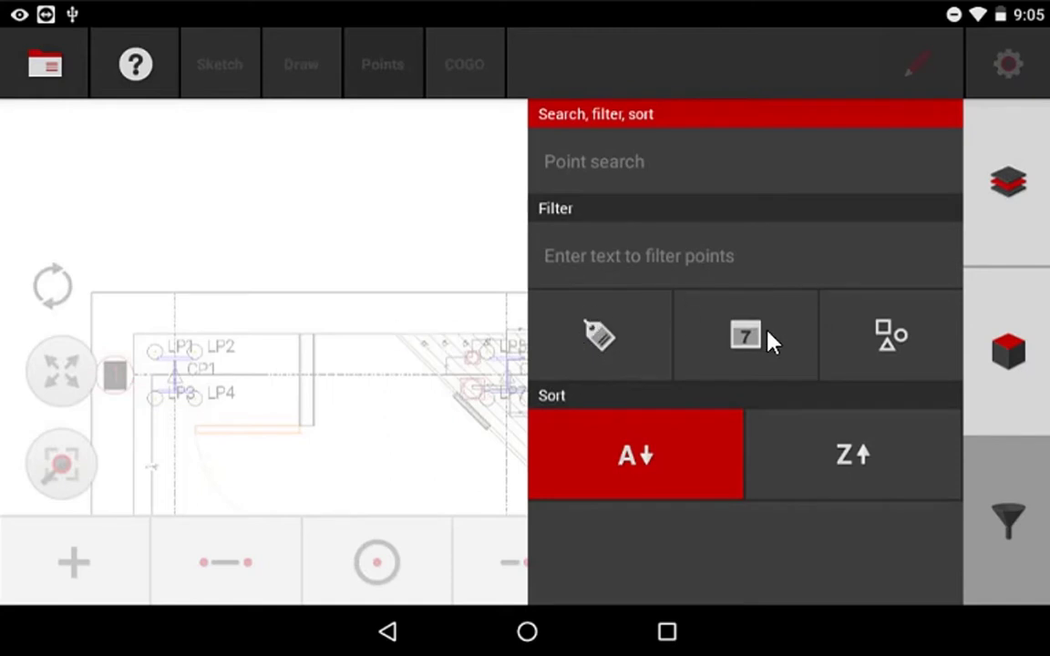
pyautogui.click(757, 351)
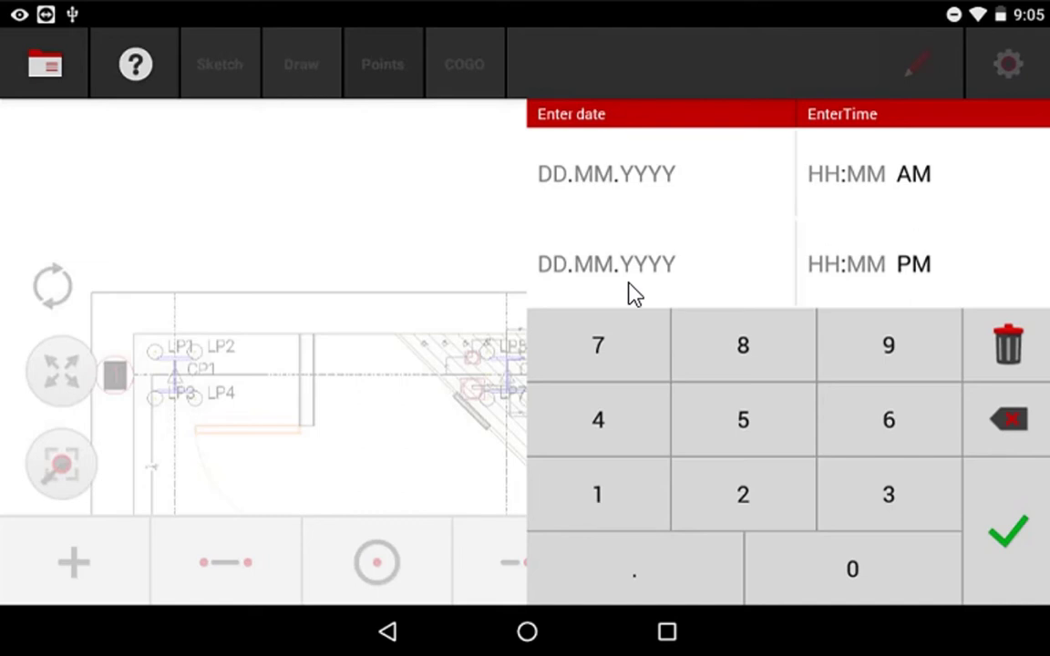
pyautogui.click(1007, 537)
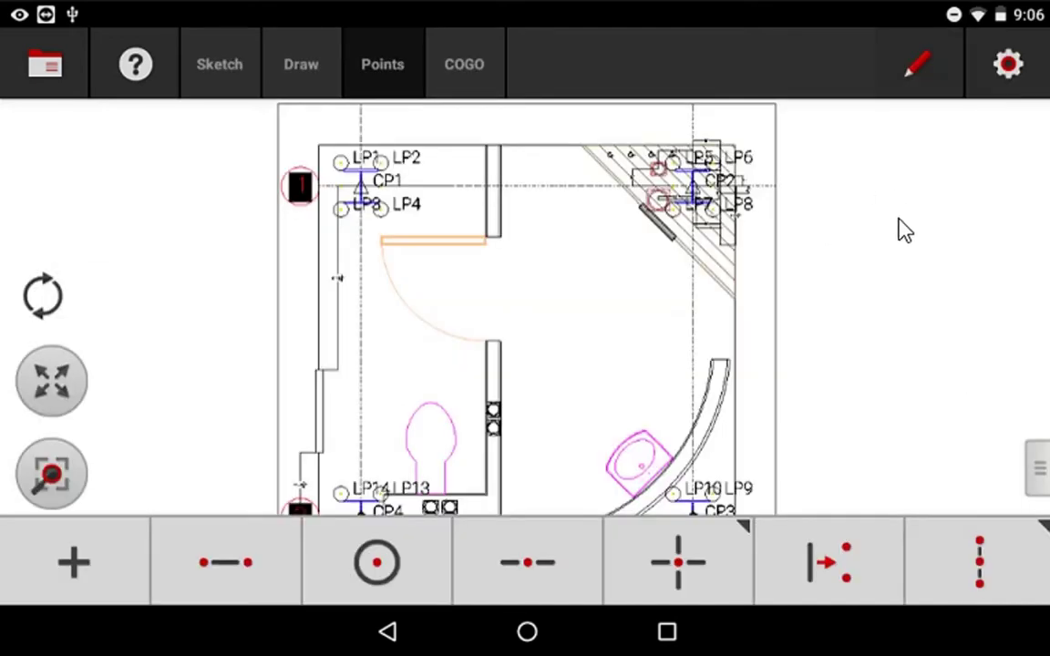